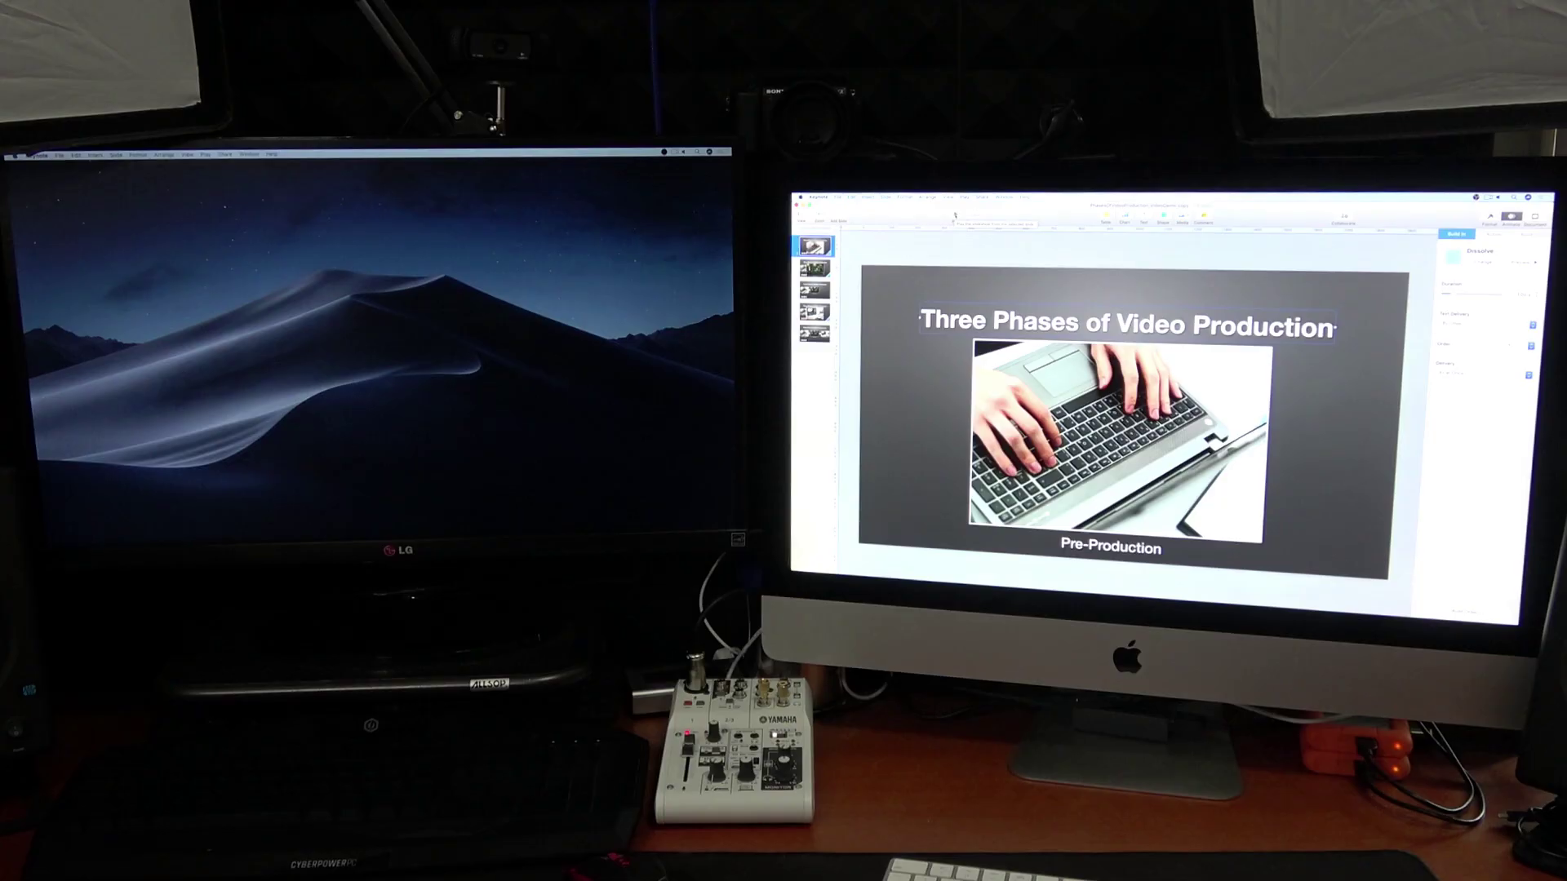
Step: Play the Keynote slideshow with slides and presenter view on separate displays
left_click(748, 95)
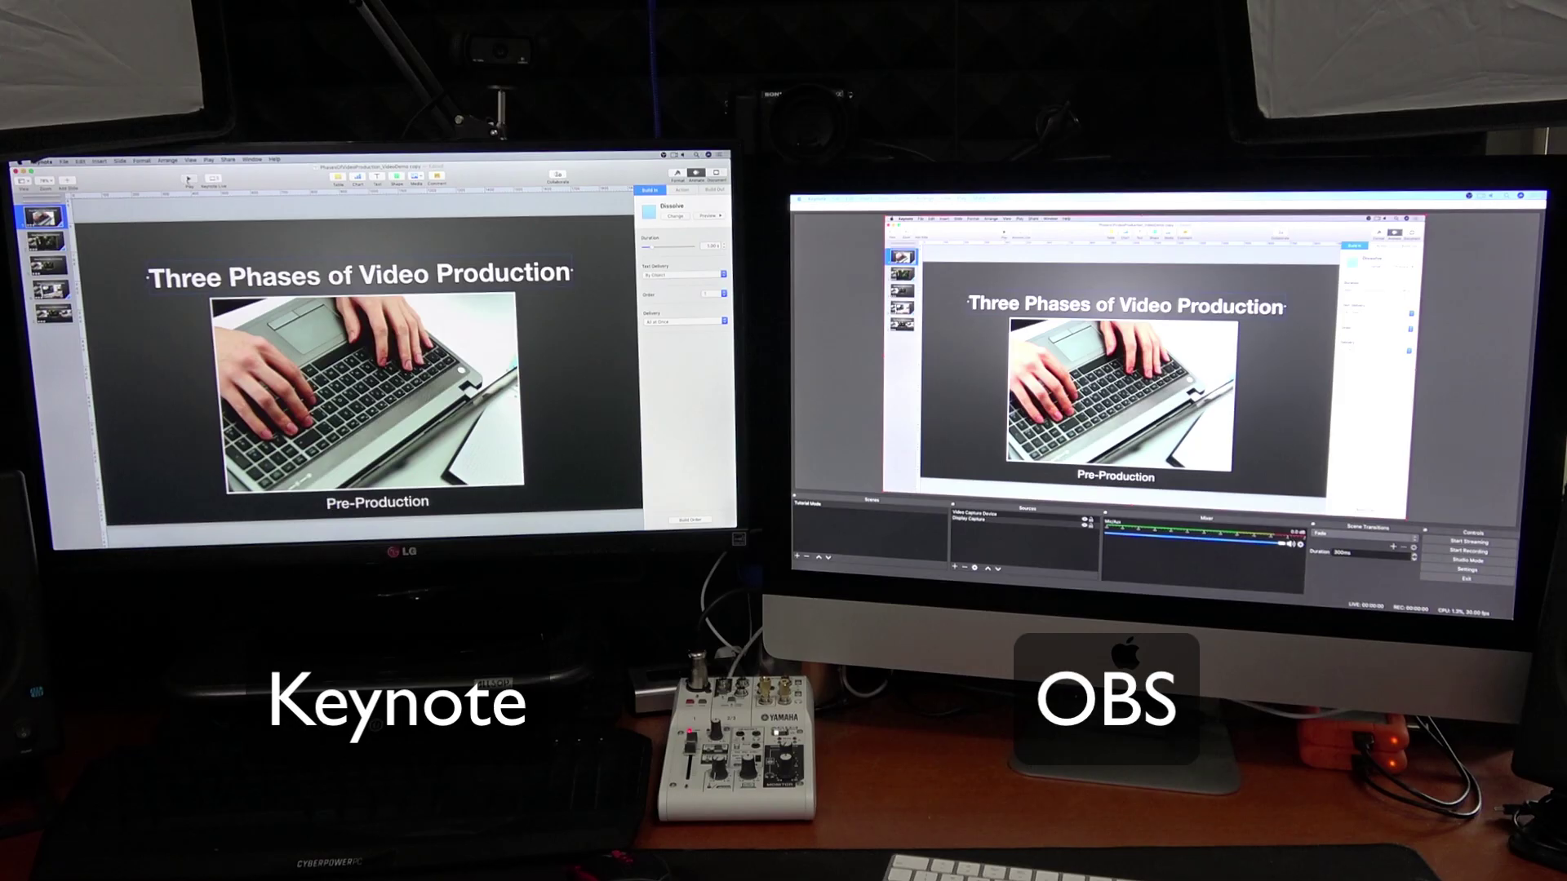
key("alt+super+p")
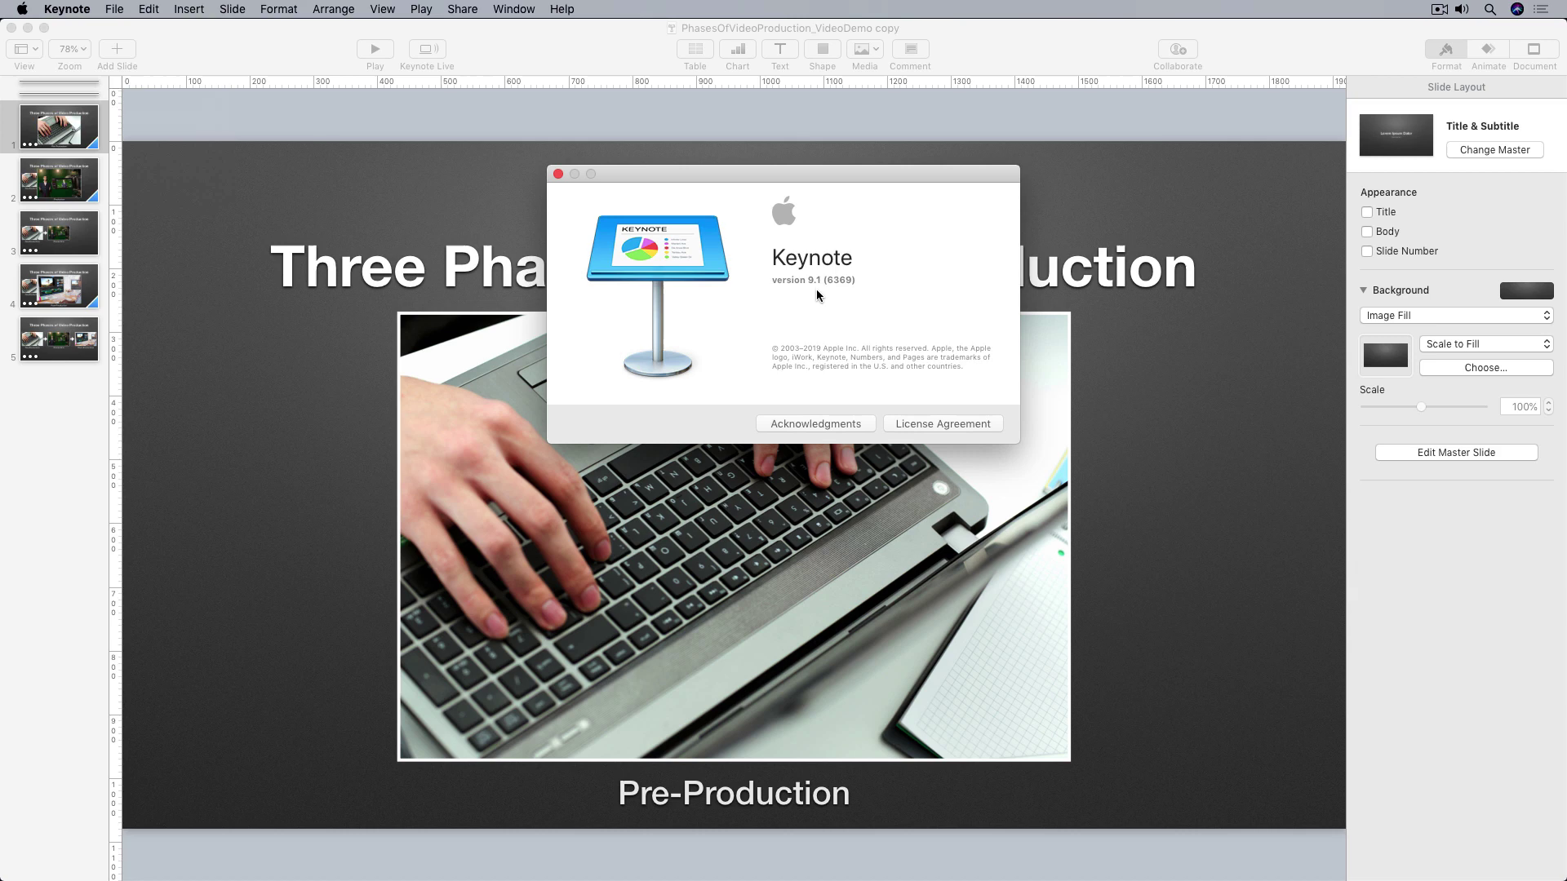
Step: Close the About Keynote window to return to the presentation editor
left_click(558, 175)
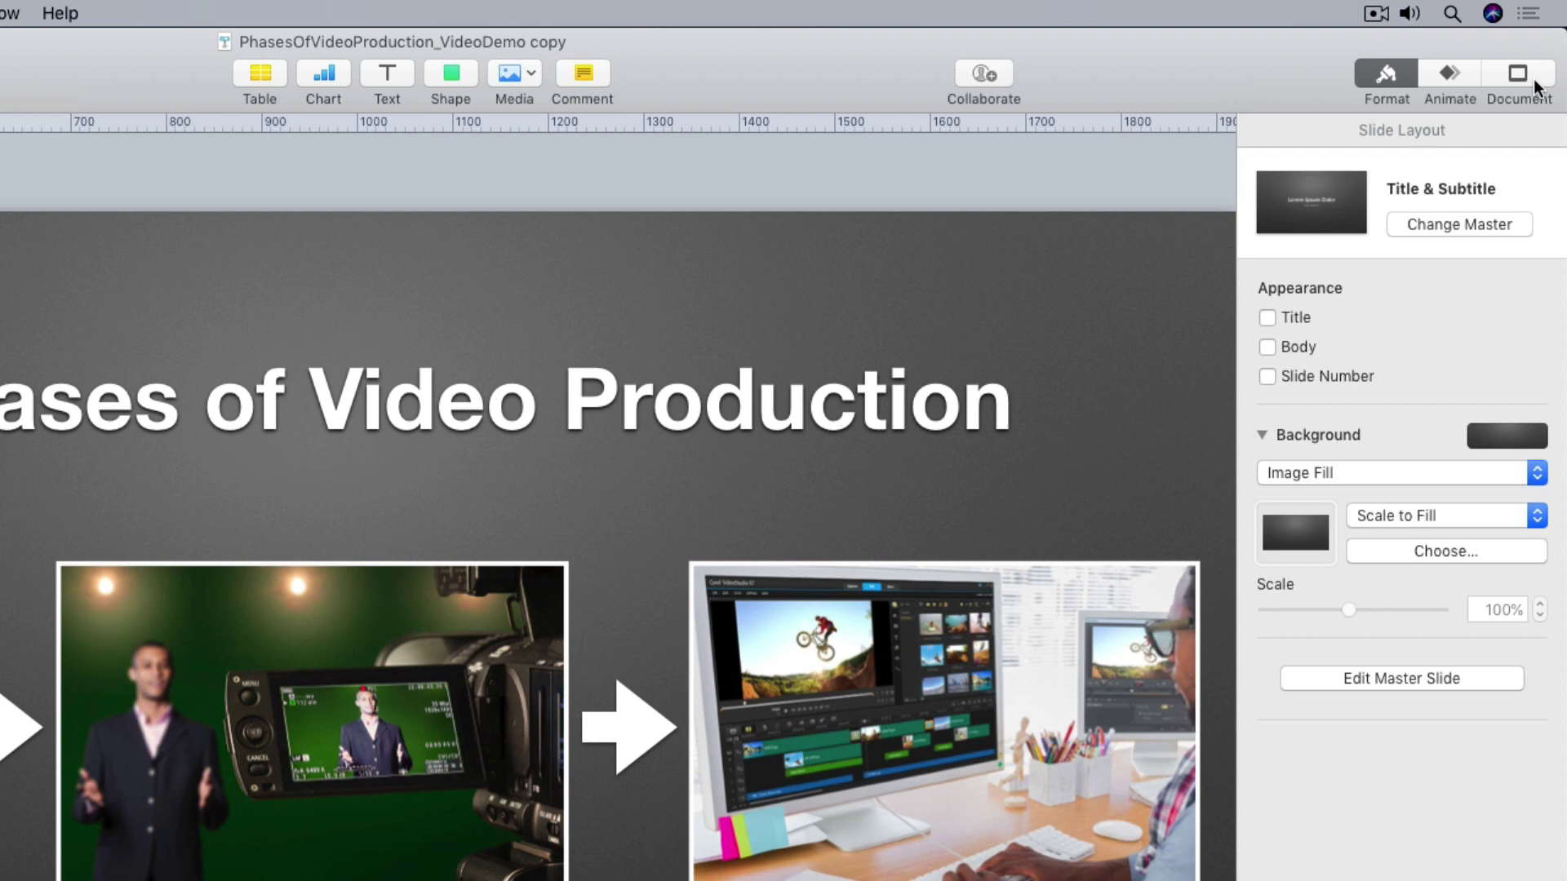
Step: Show Keynote's Document settings and keep the presentation type on Normal
left_click(1541, 78)
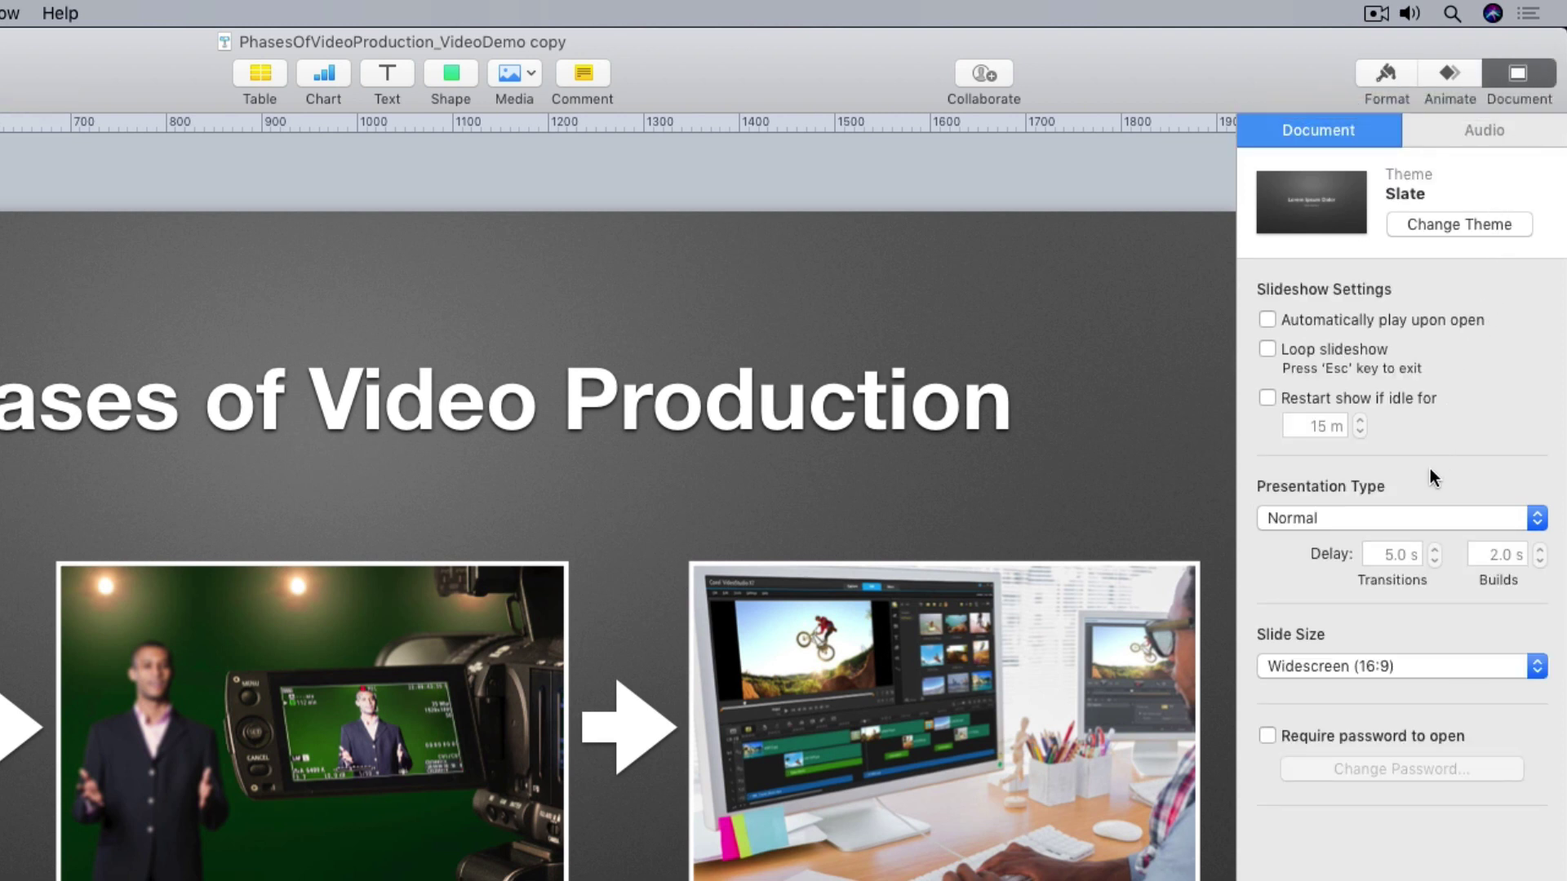
left_click(1463, 516)
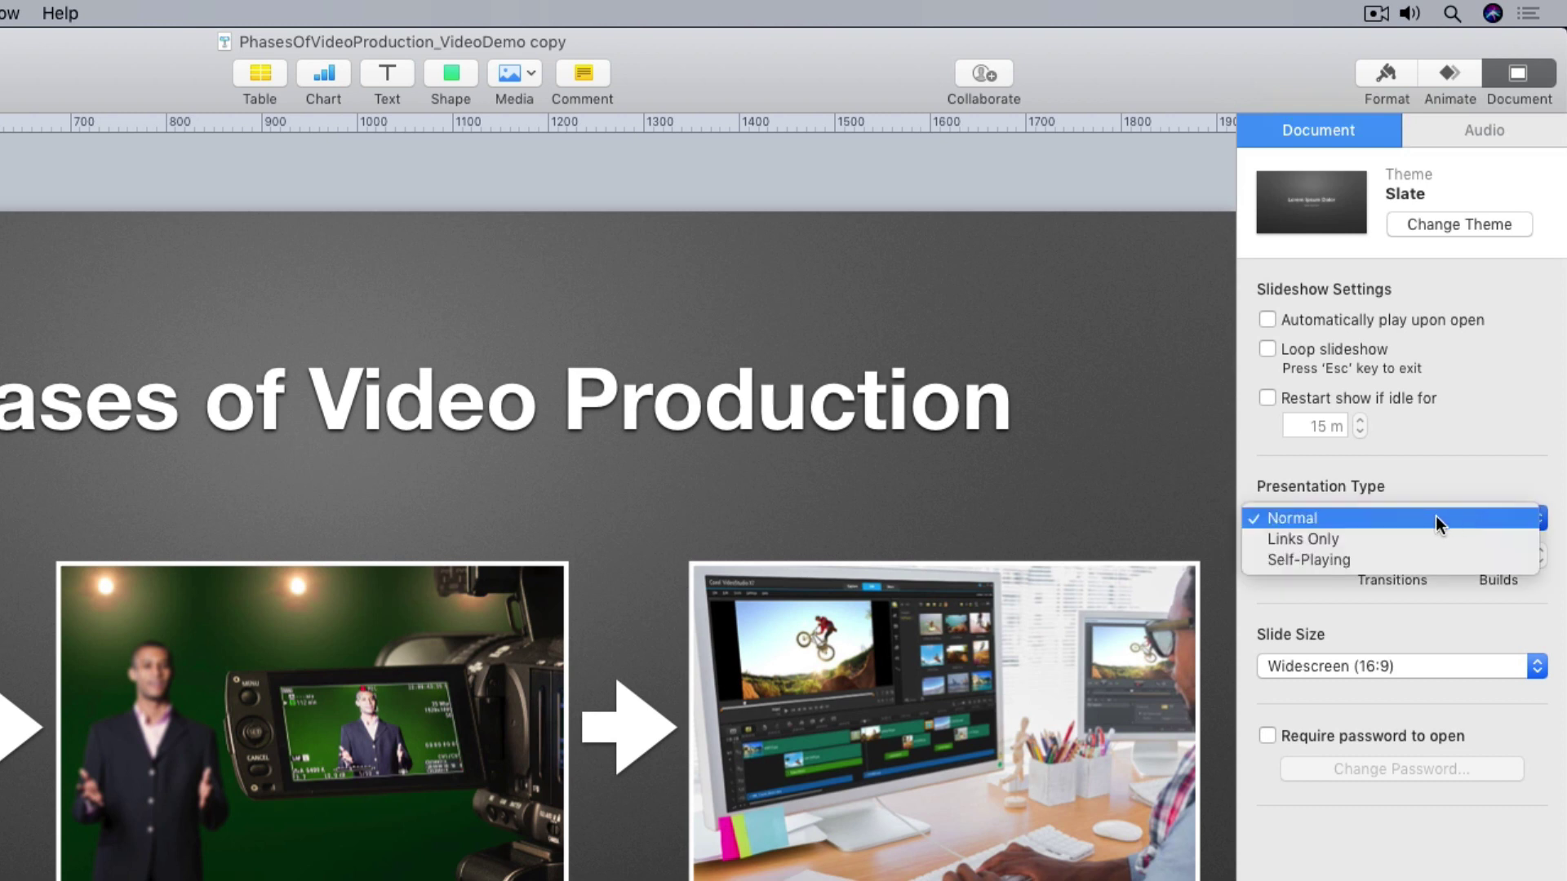
left_click(1383, 518)
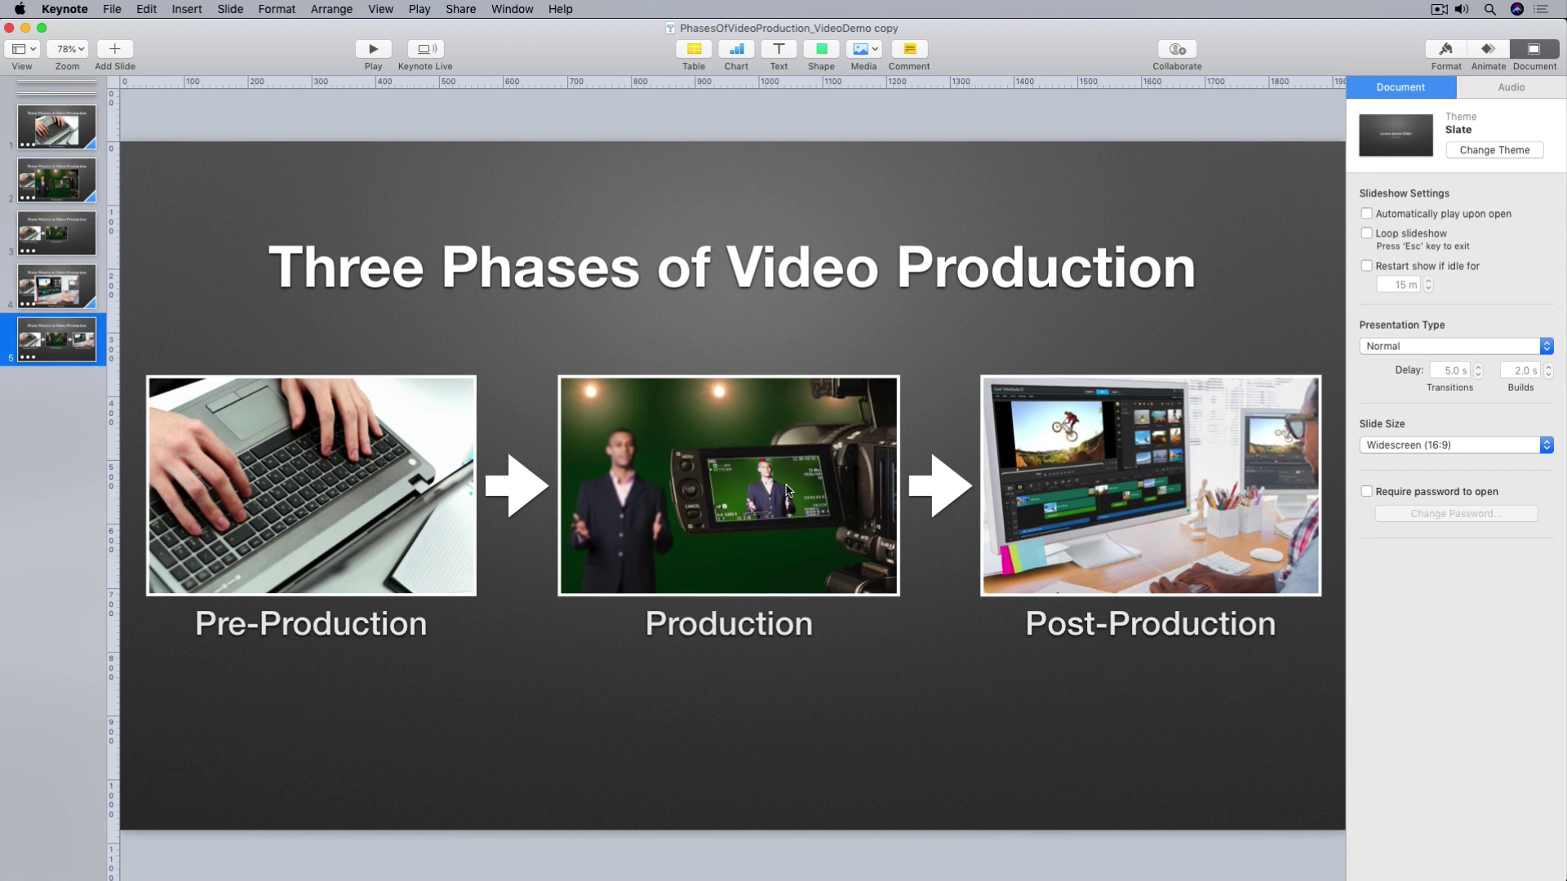
Step: Export the presentation as an HTML document to the Desktop
left_click(115, 10)
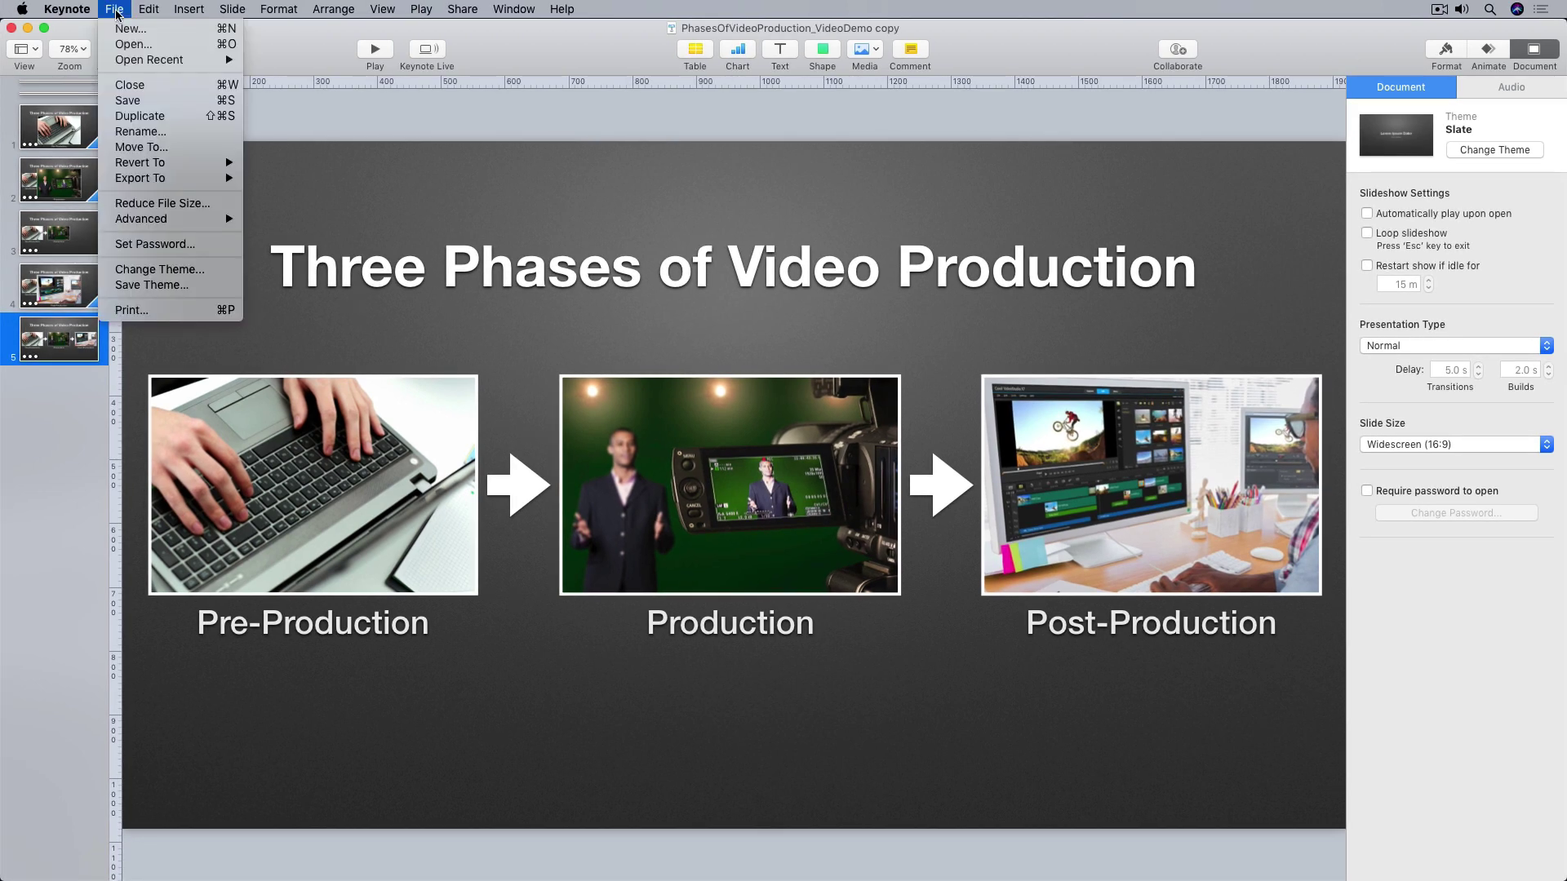
mouse_move(199, 184)
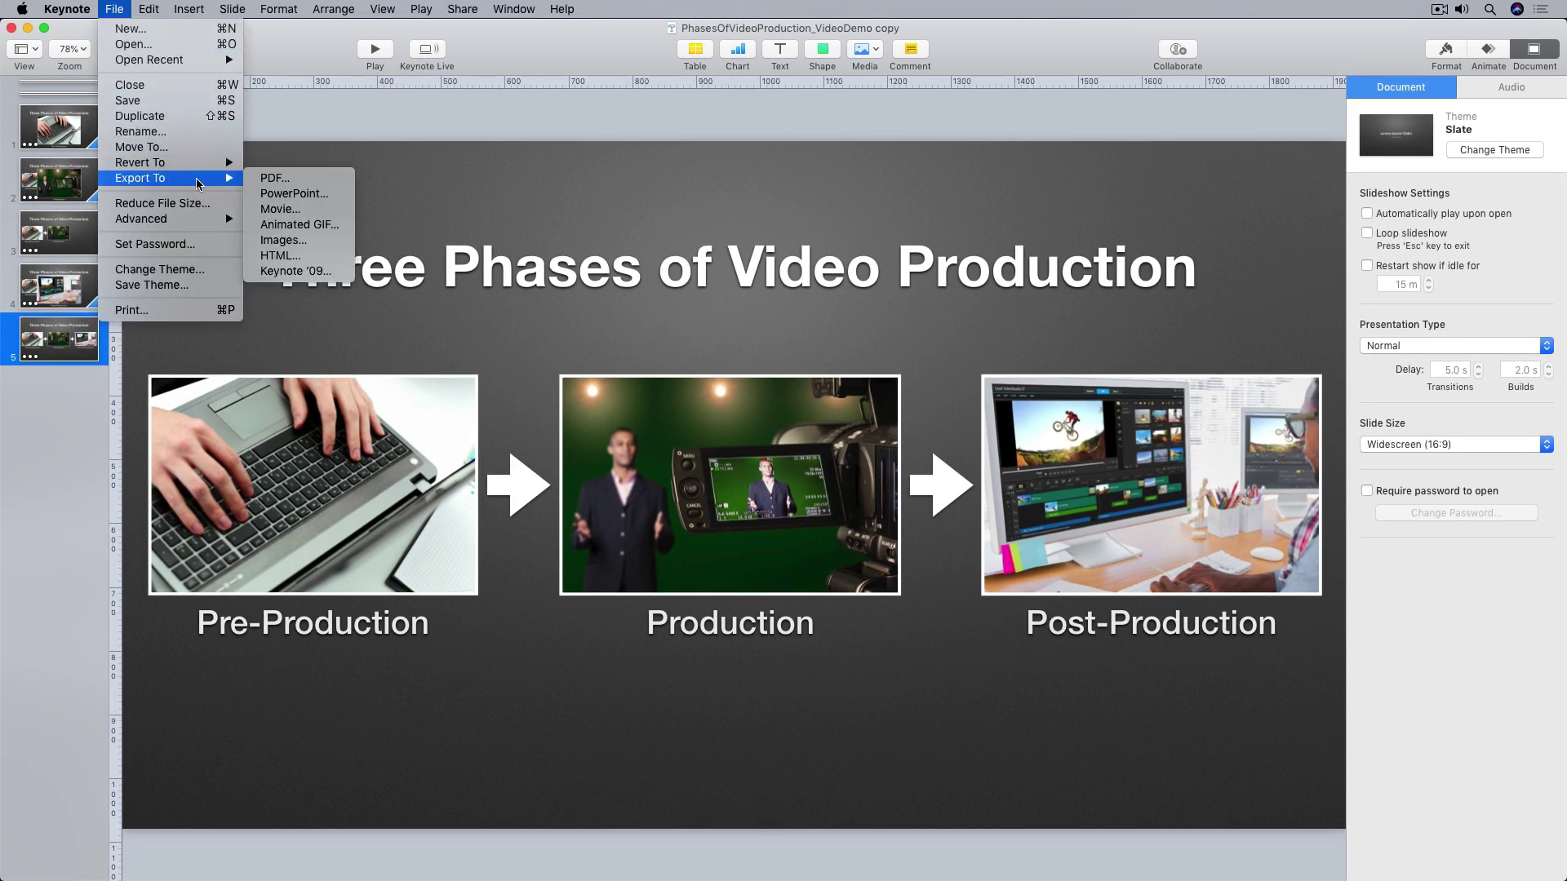
left_click(285, 259)
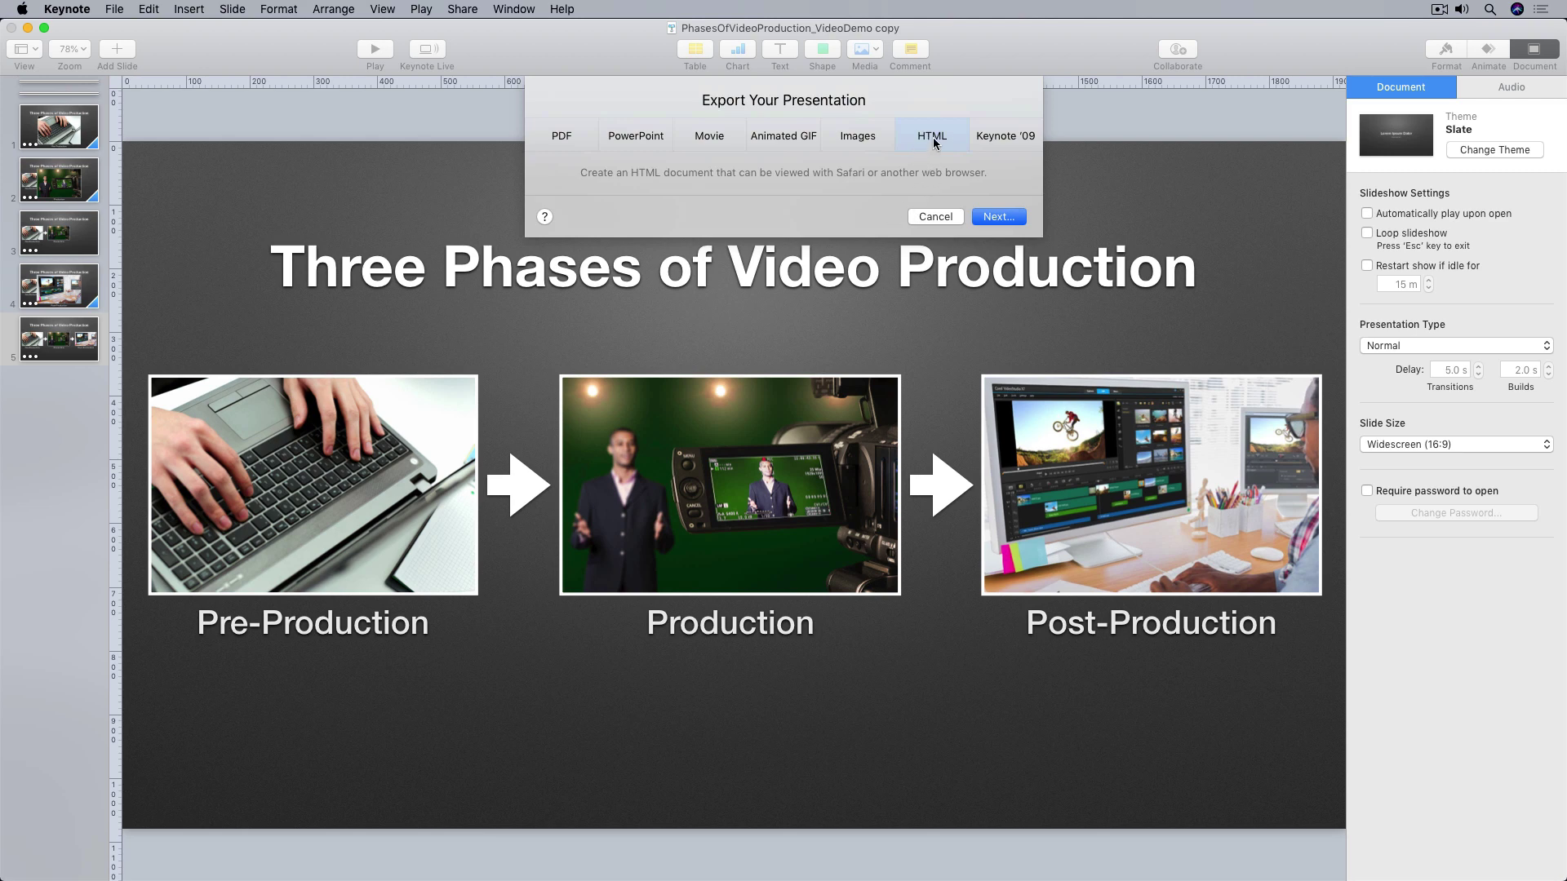
left_click(993, 217)
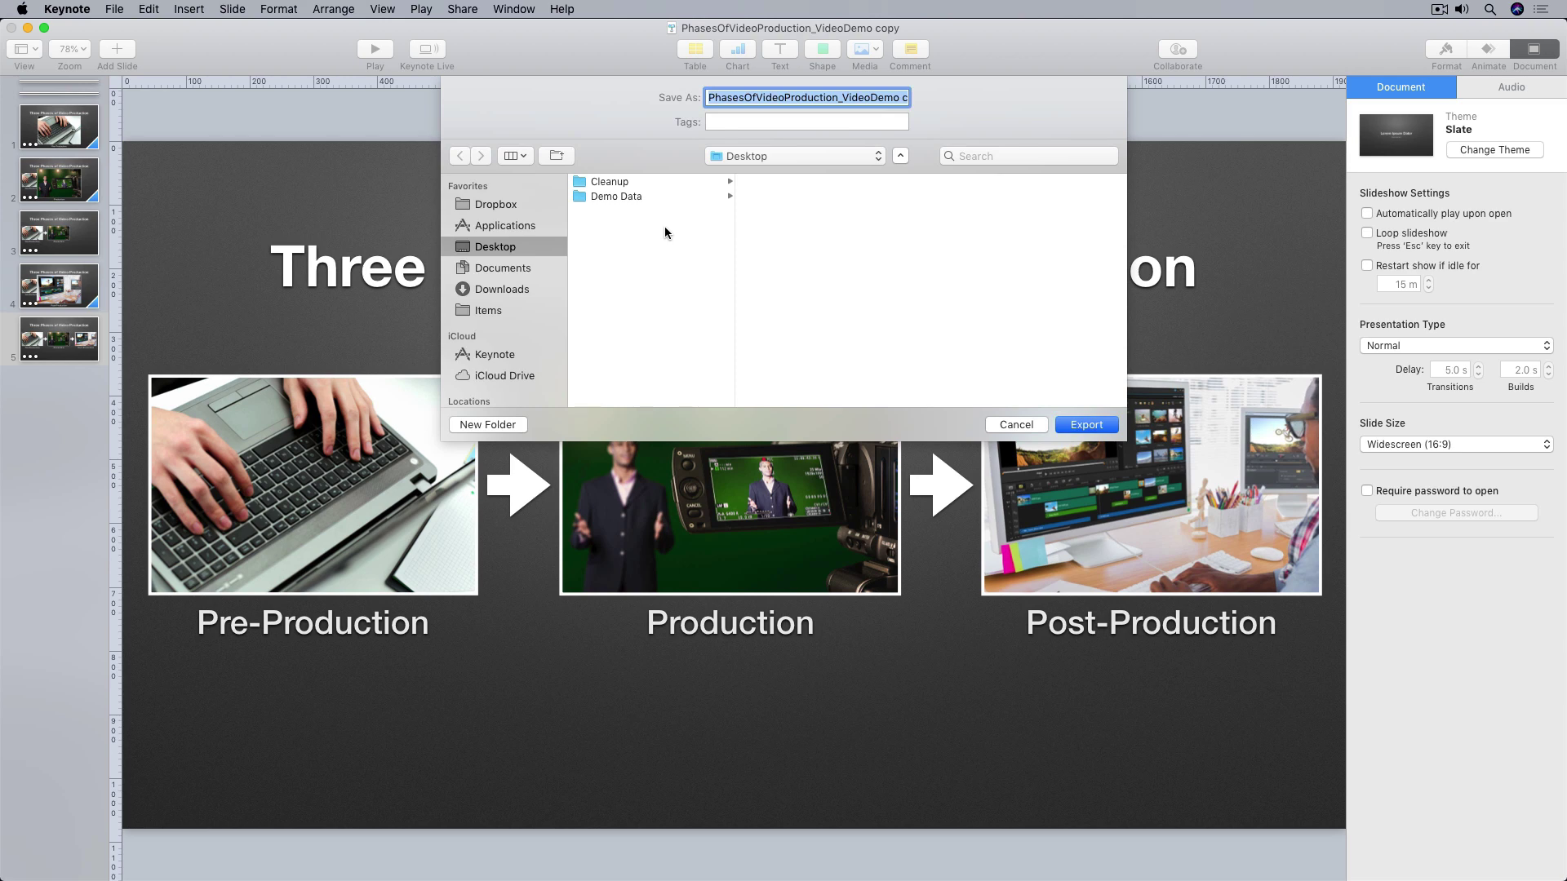
left_click(1076, 425)
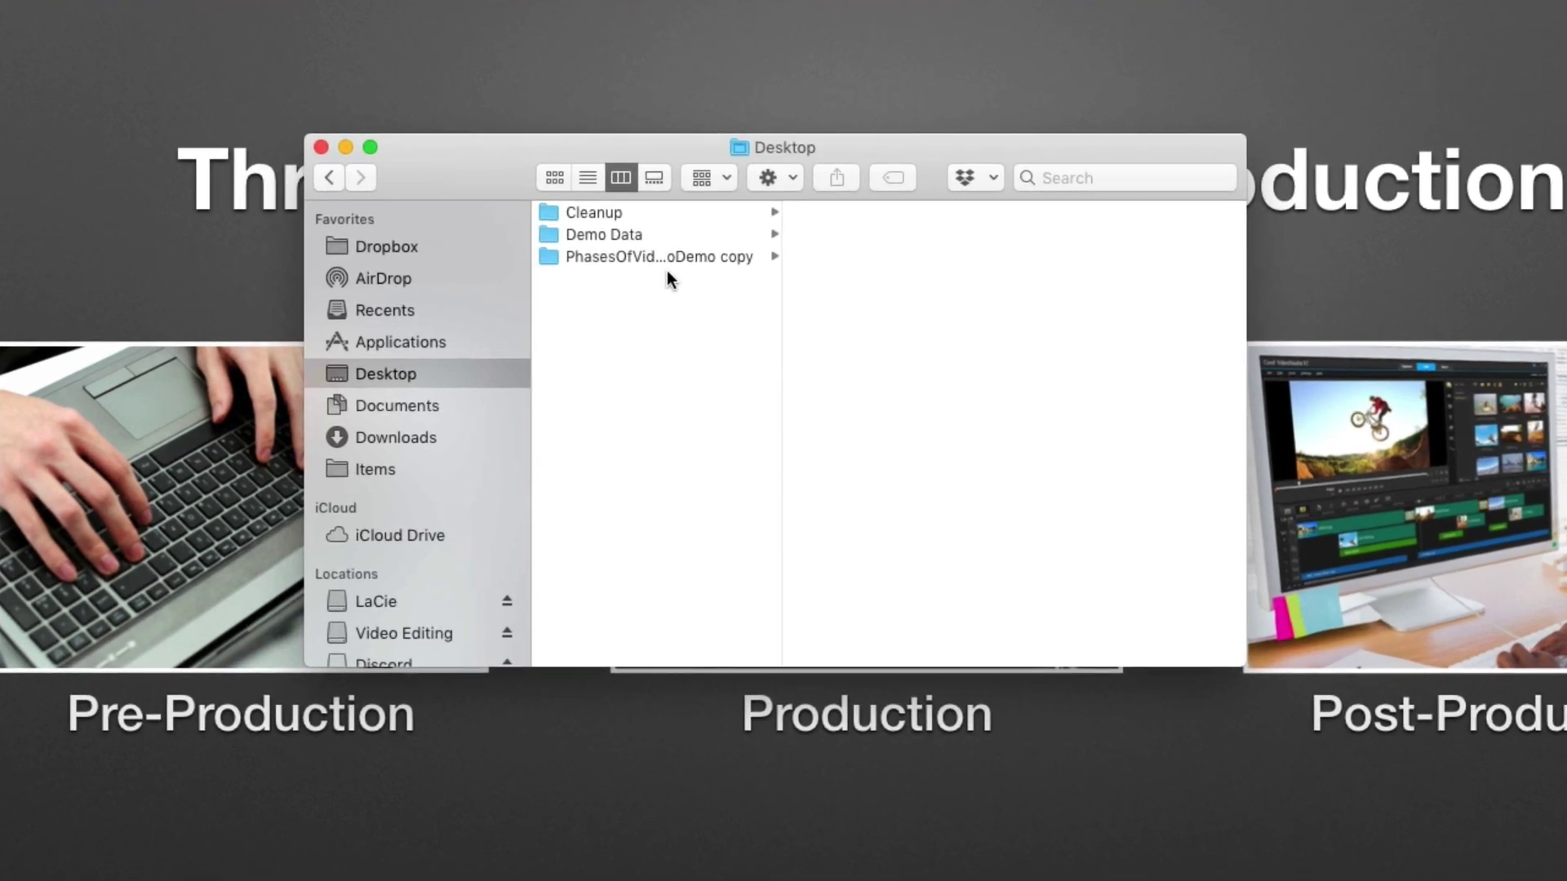
Step: Open the exported PhasesOfVideoProduction_VideoDemo copy folder on the Desktop in Finder
left_click(551, 258)
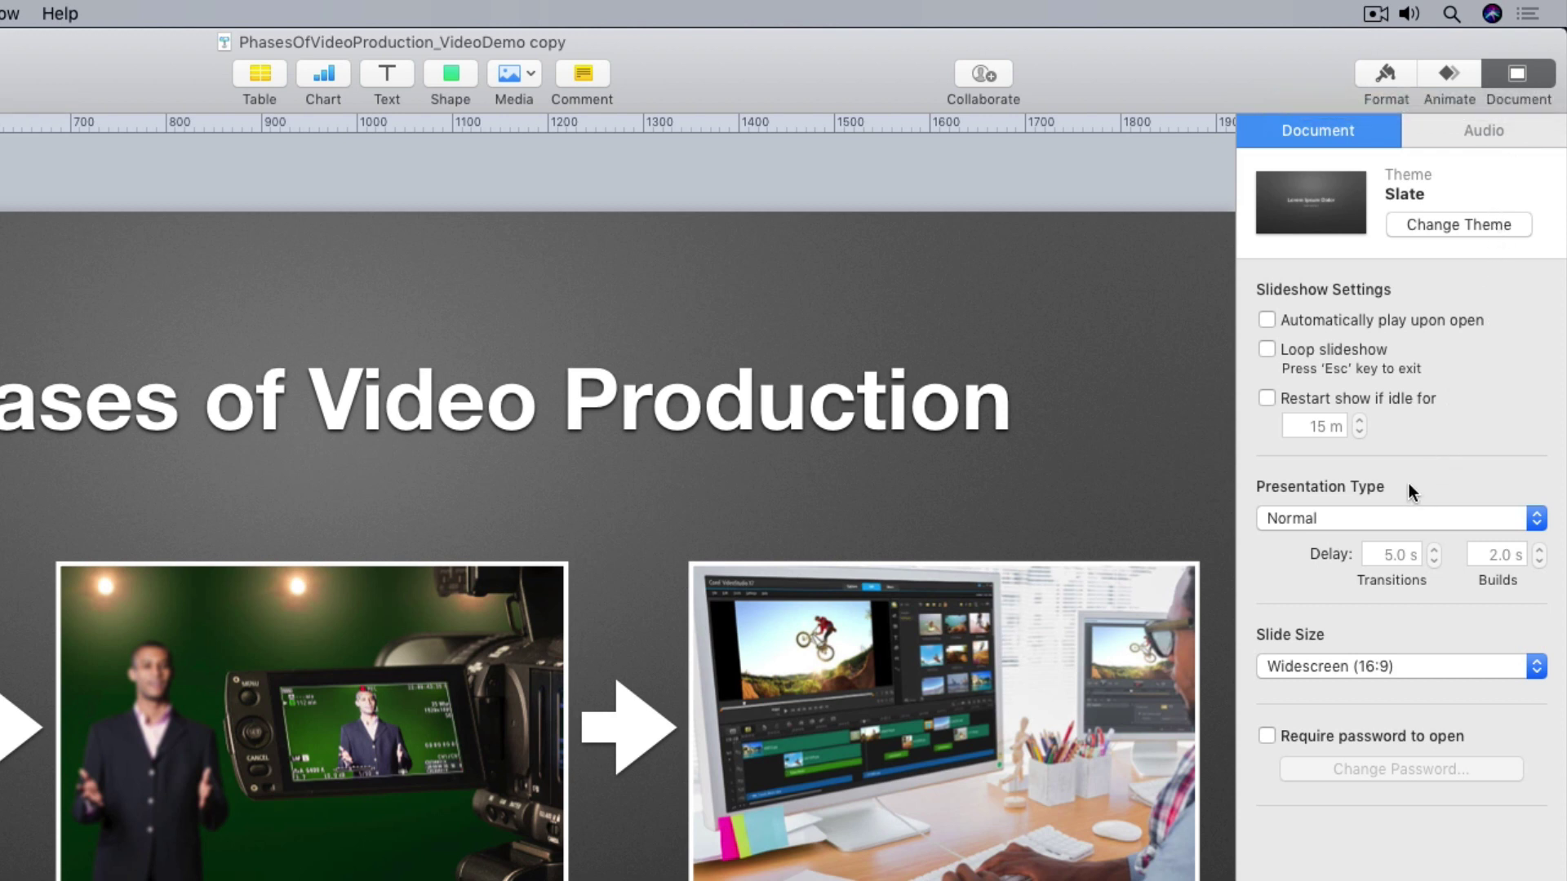
left_click(1397, 522)
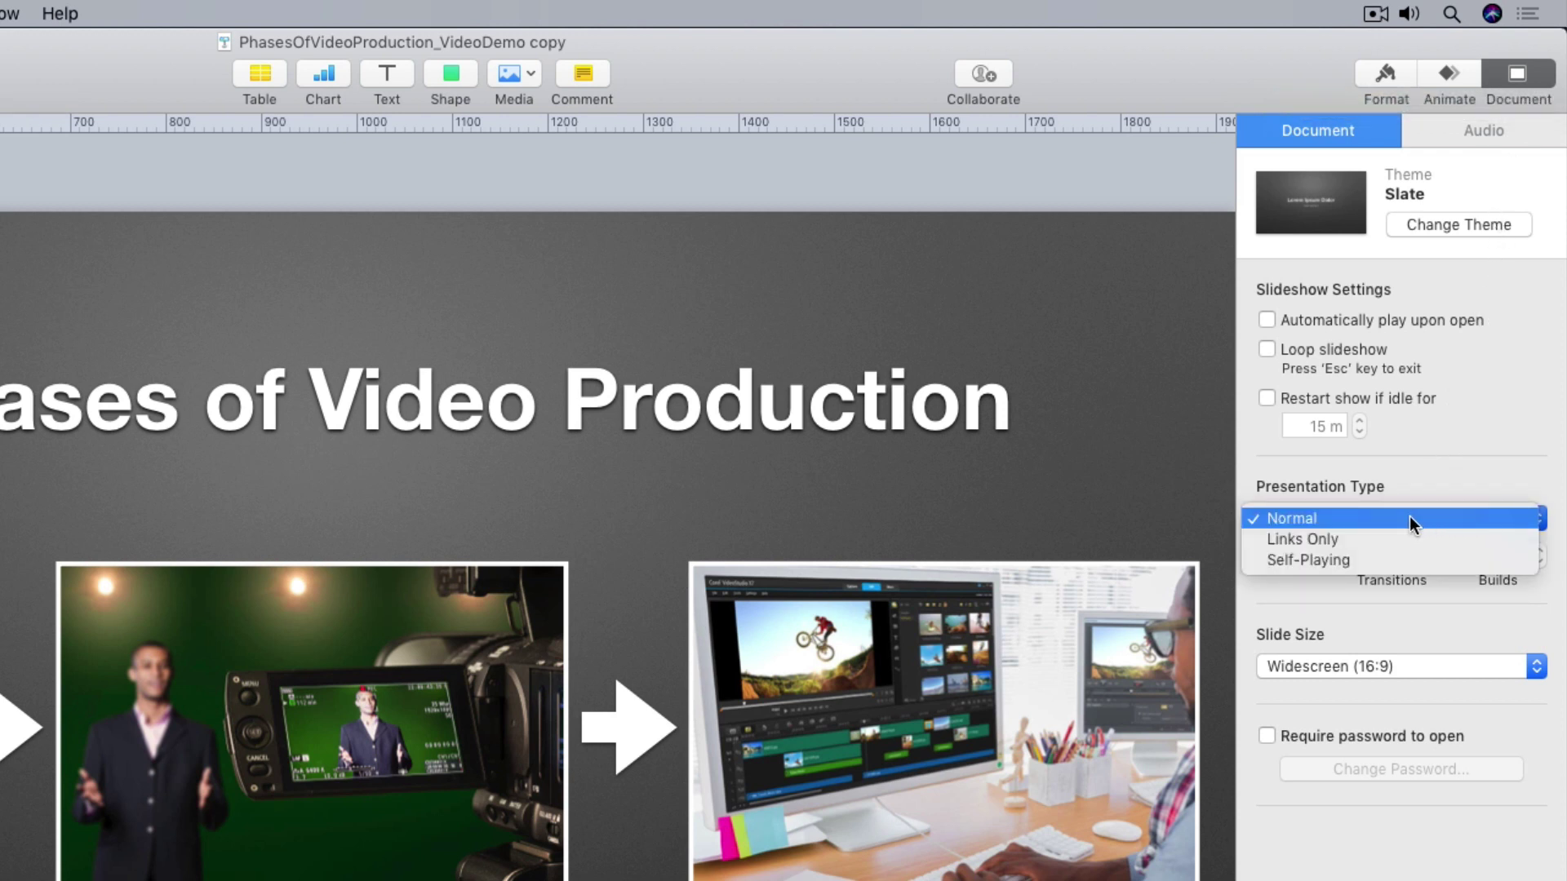
left_click(1382, 517)
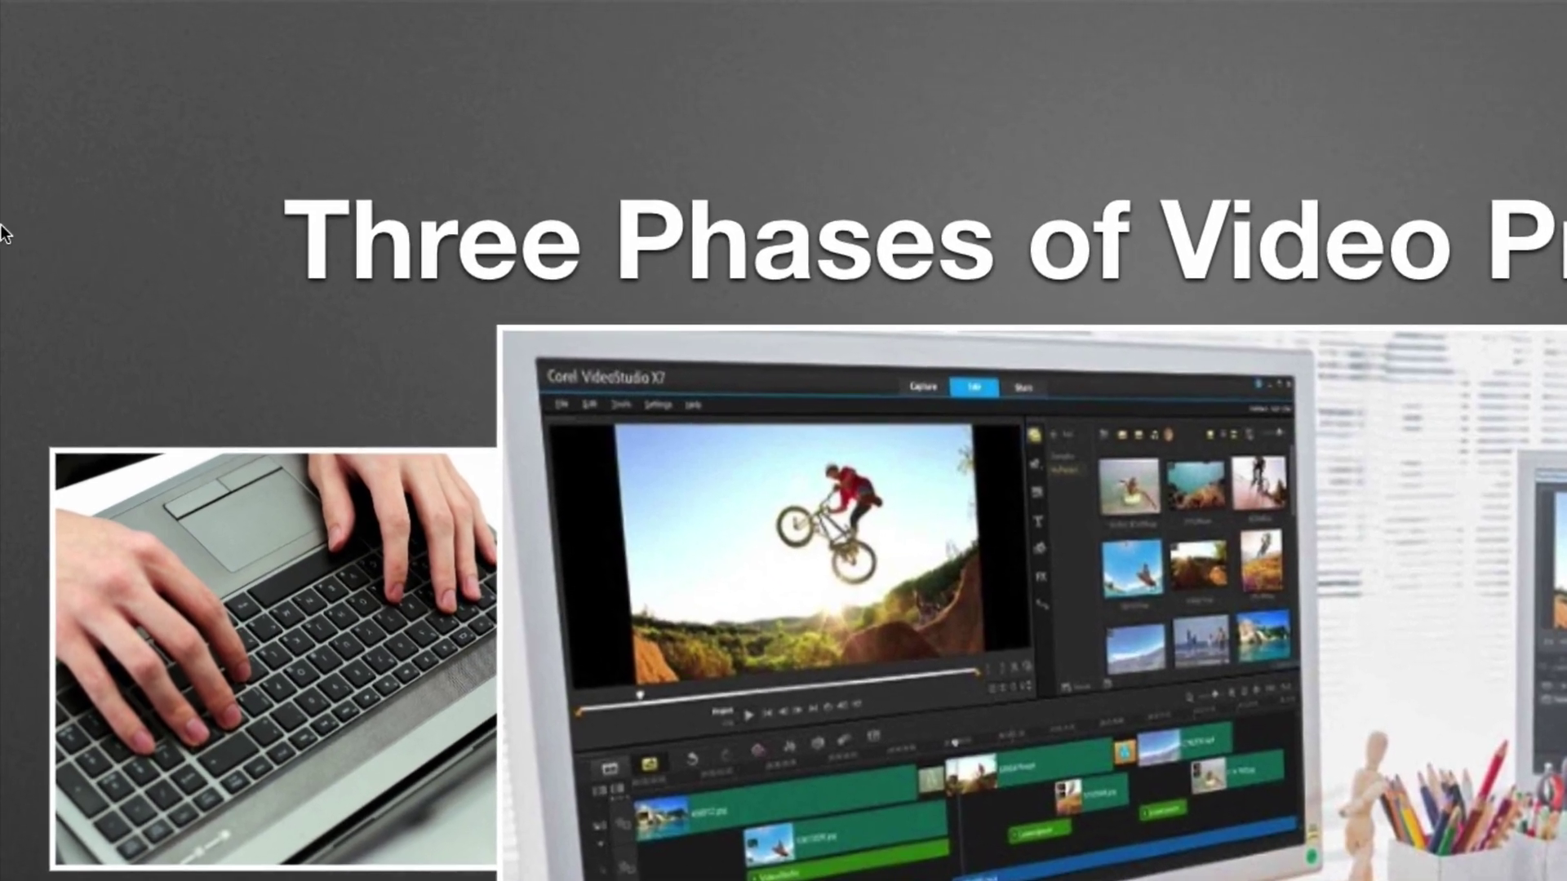
Step: Let the exported HTML slideshow play its slide build in Safari
mouse_move(3, 235)
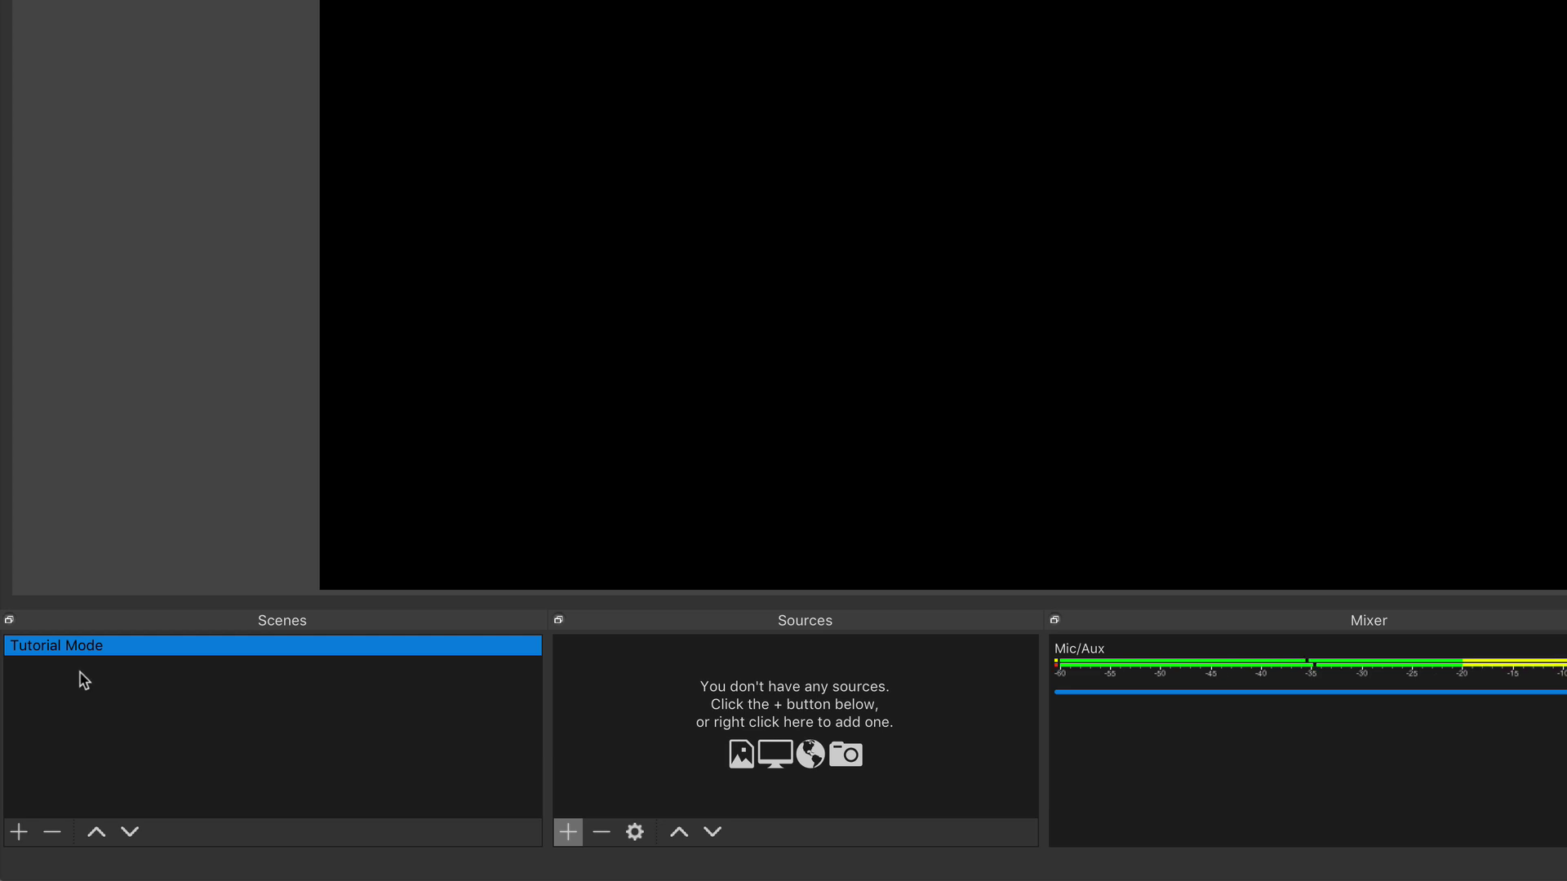
Step: Add a Video Capture Device source to the Tutorial Mode scene
left_click(569, 832)
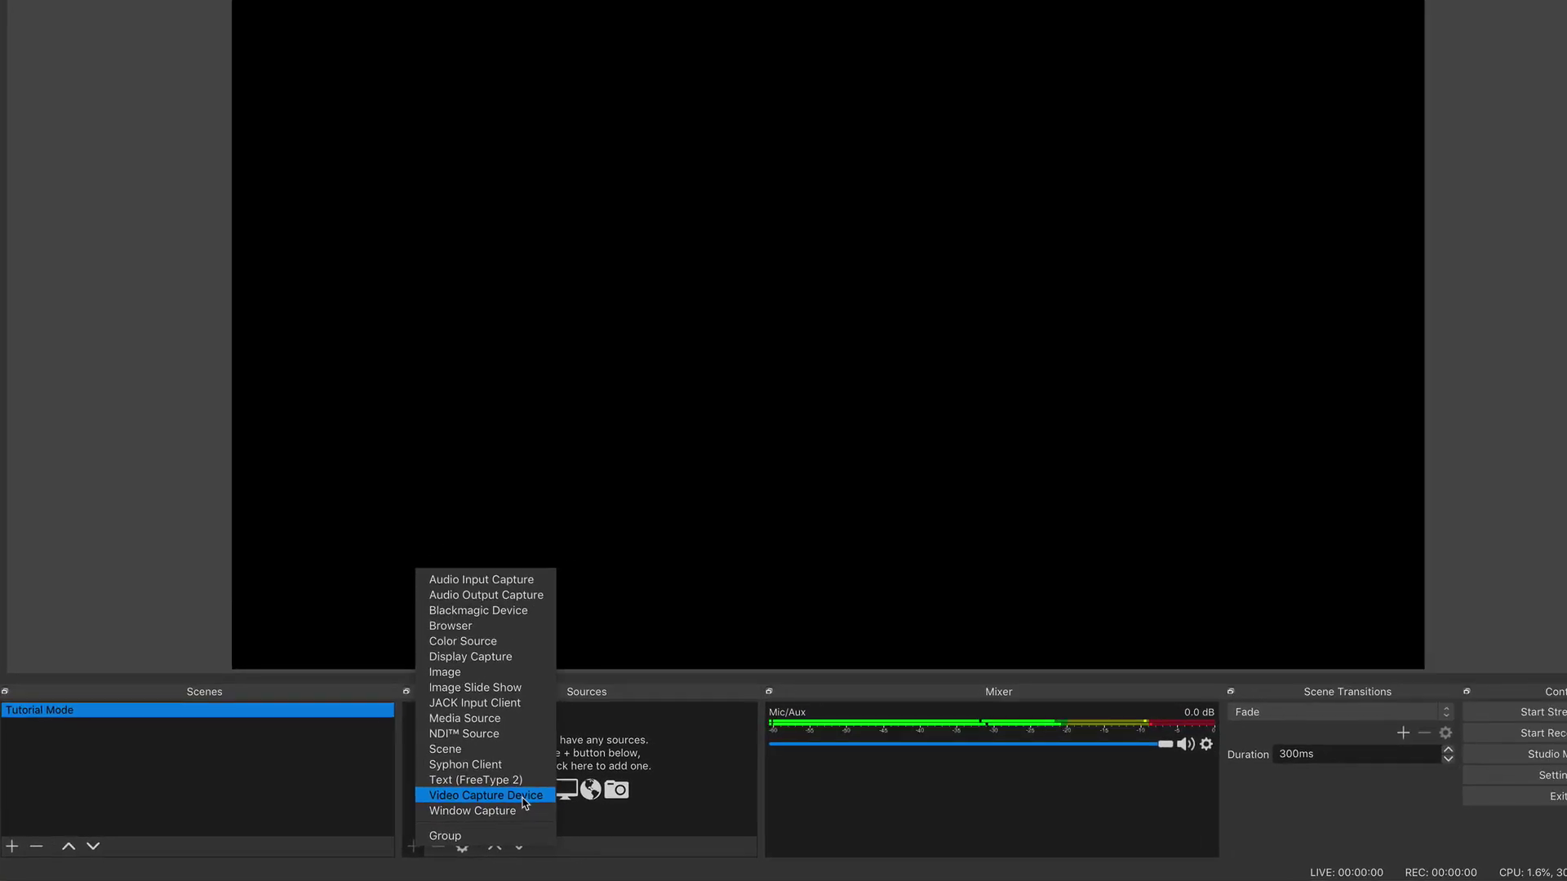
left_click(522, 798)
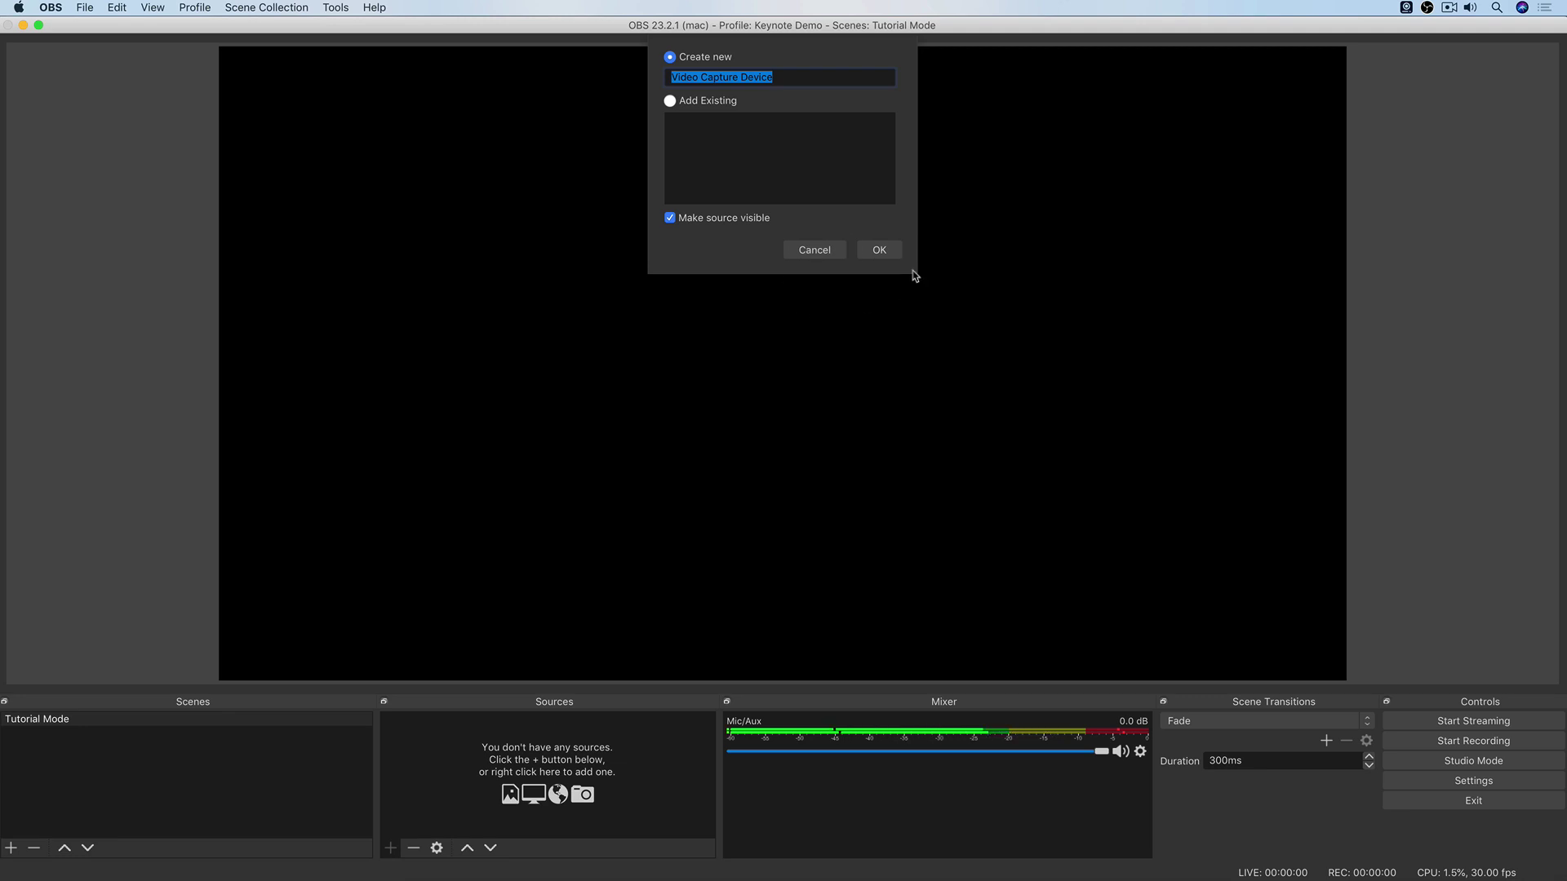
Step: Keep the name 'Video Capture Device' and use the HD Pro Webcam C920 at 1280x720
left_click(881, 250)
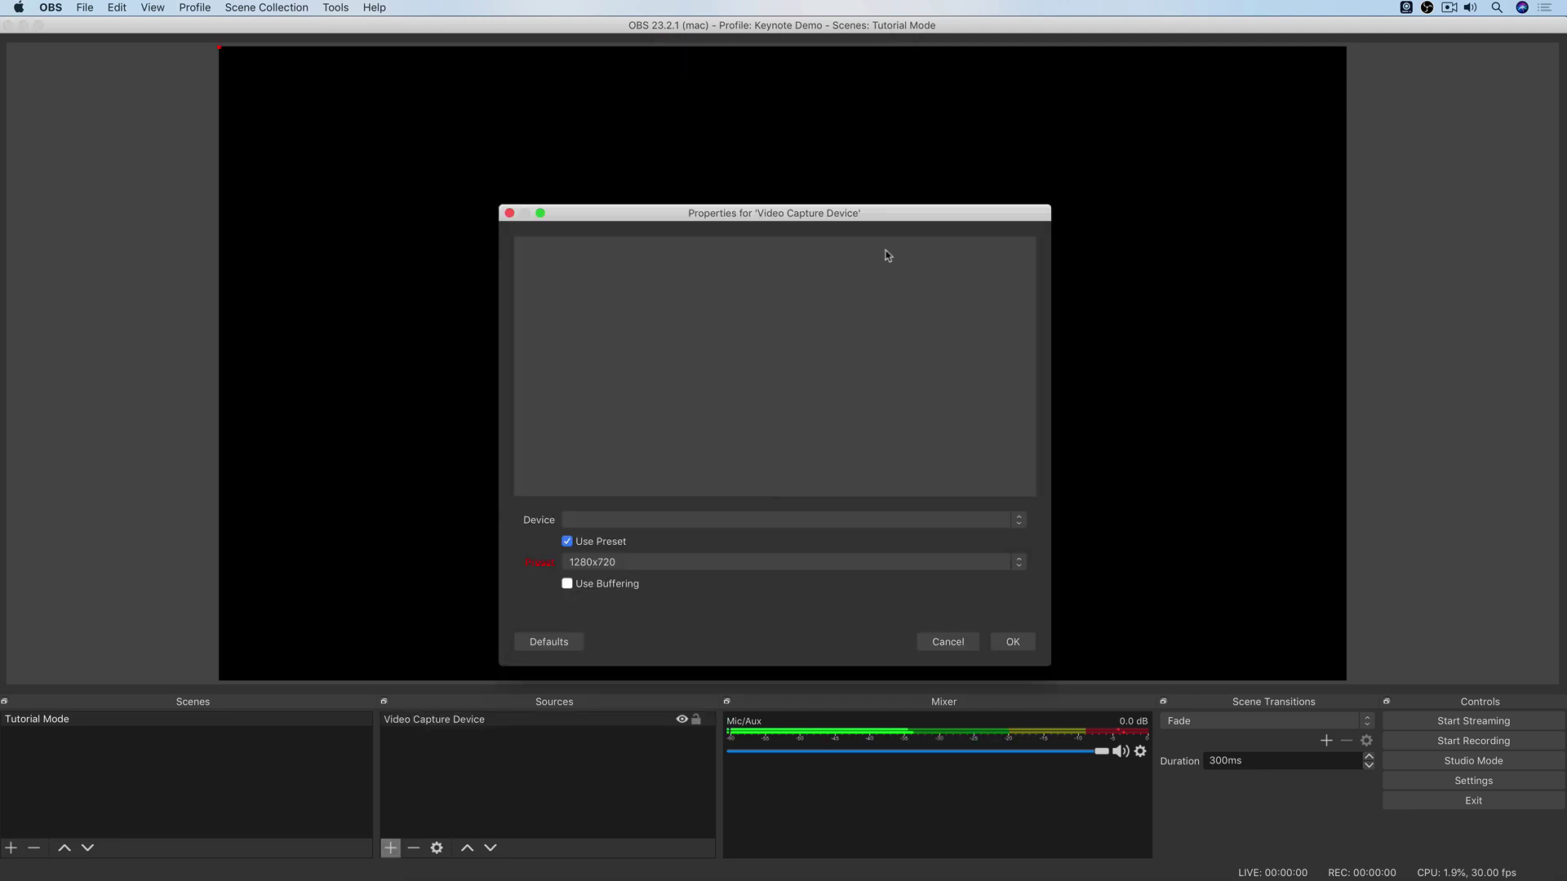
left_click_drag(798, 204, 798, 161)
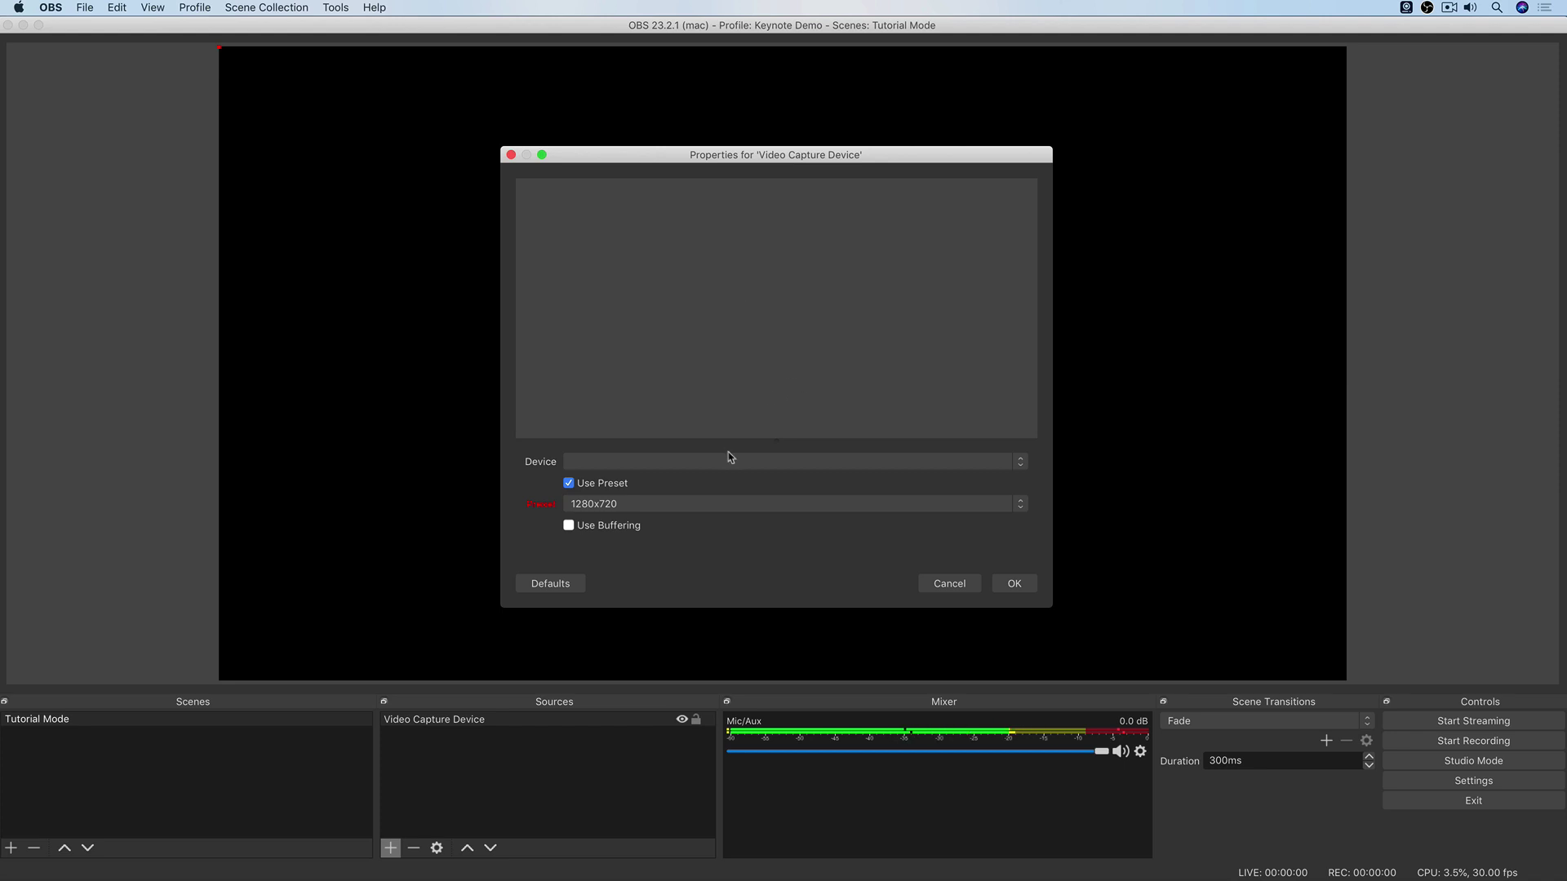
left_click(1020, 468)
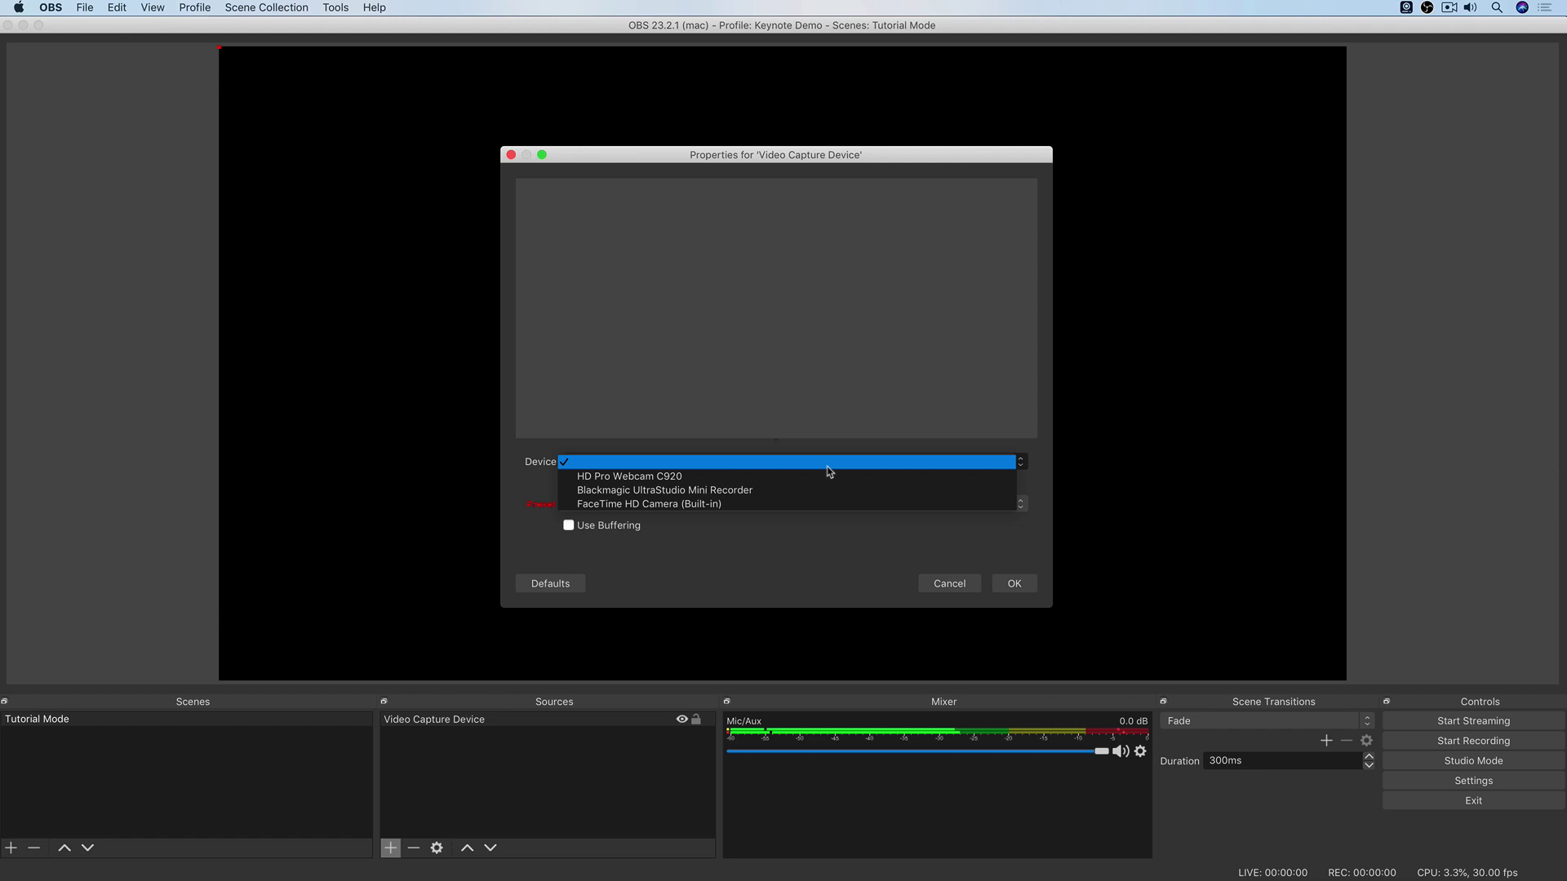
left_click(715, 478)
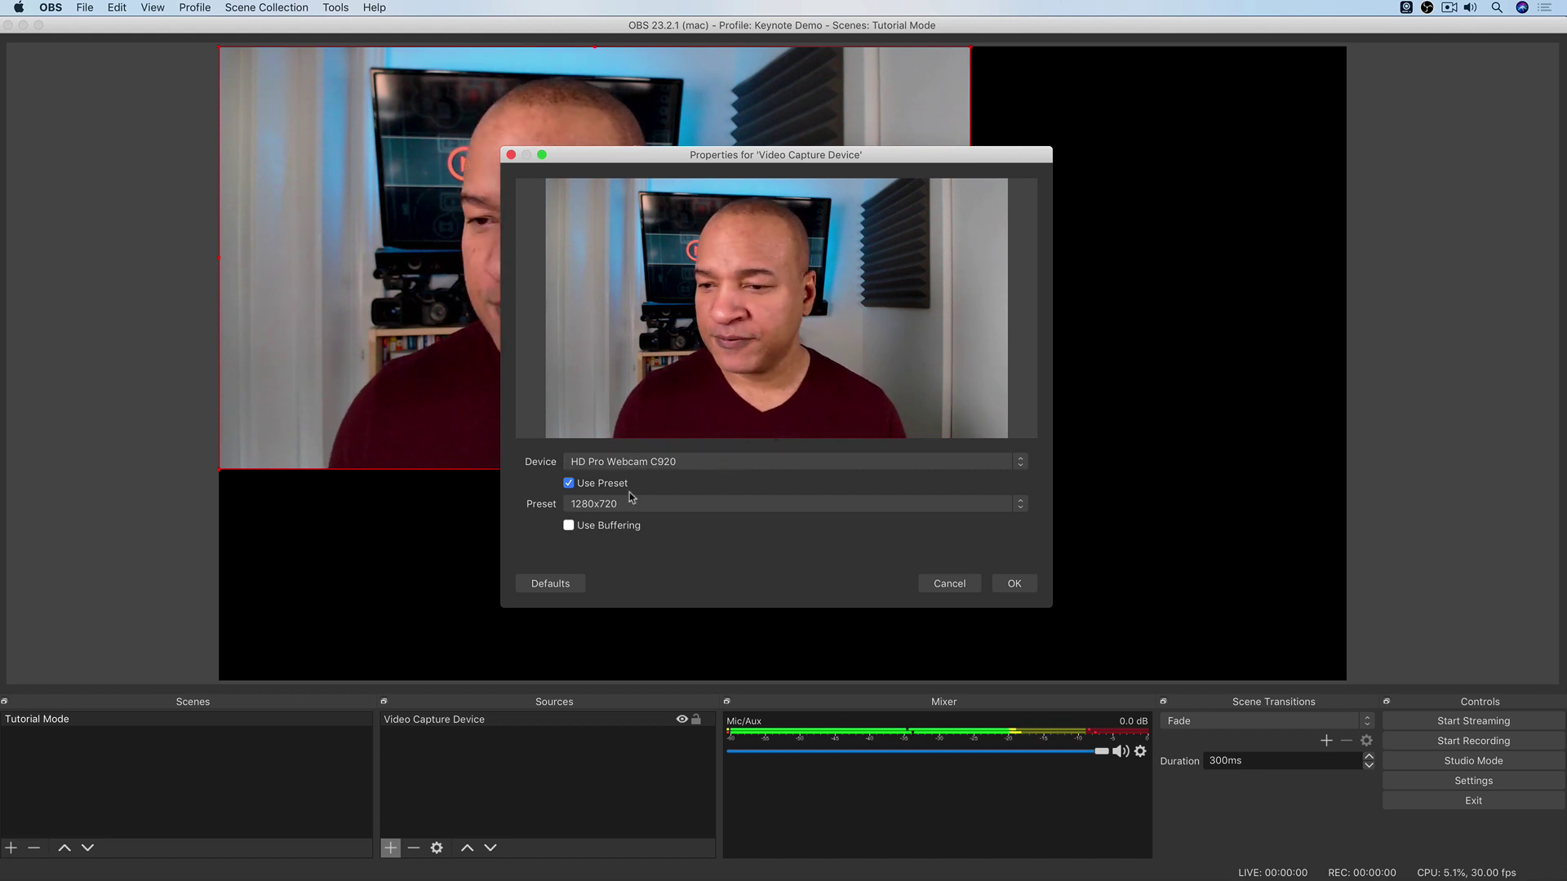
Step: Accept the webcam settings, then move and shrink the feed into the preview's bottom-right corner
left_click(1013, 584)
left_click_drag(375, 175, 751, 387)
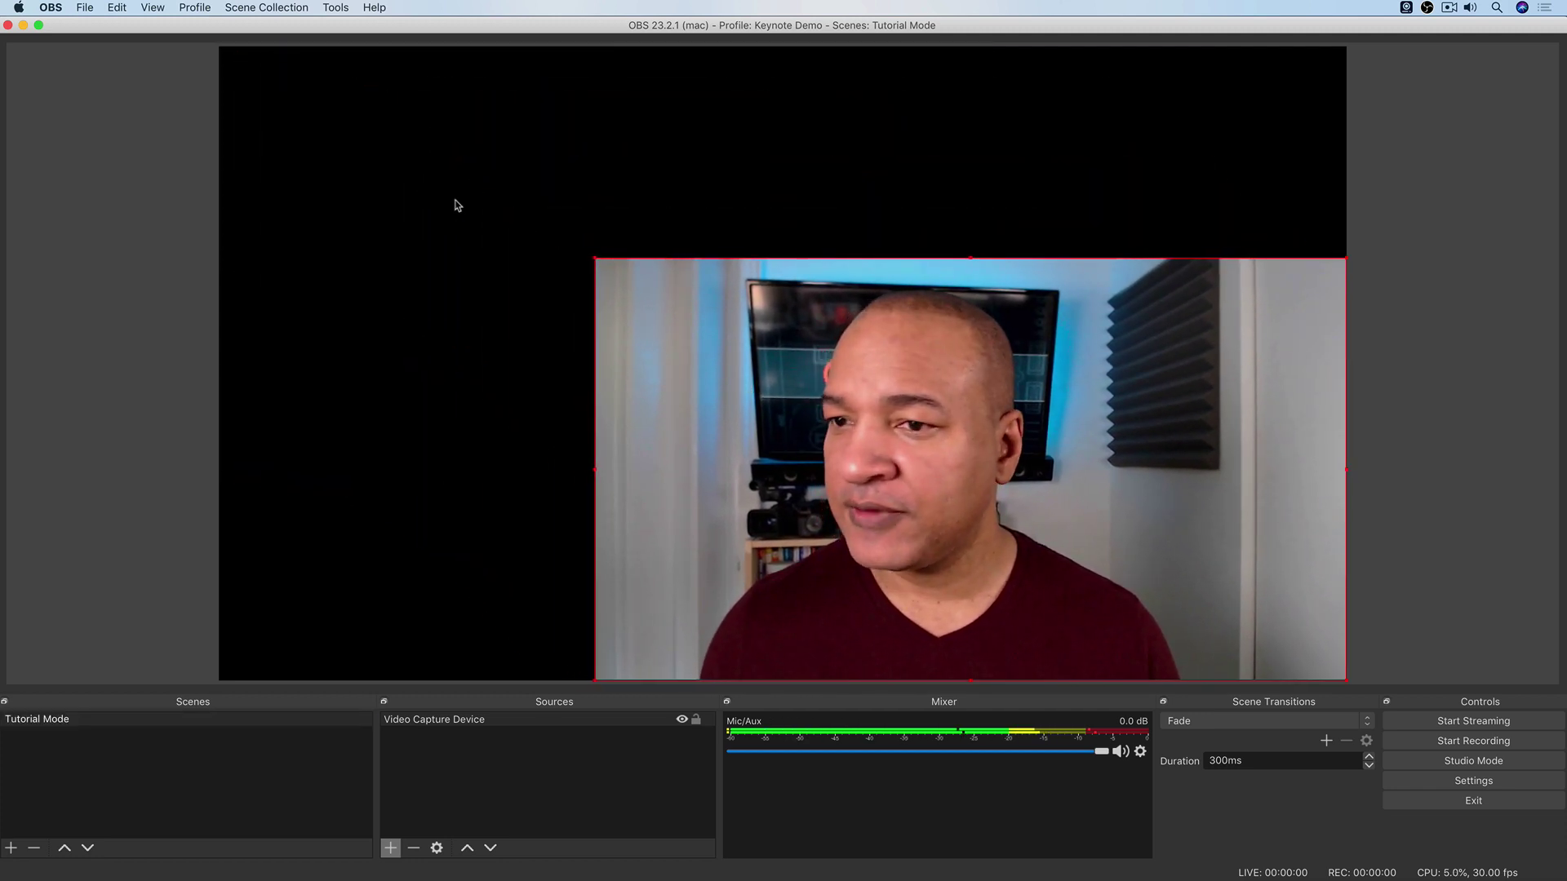
left_click_drag(585, 260, 1113, 554)
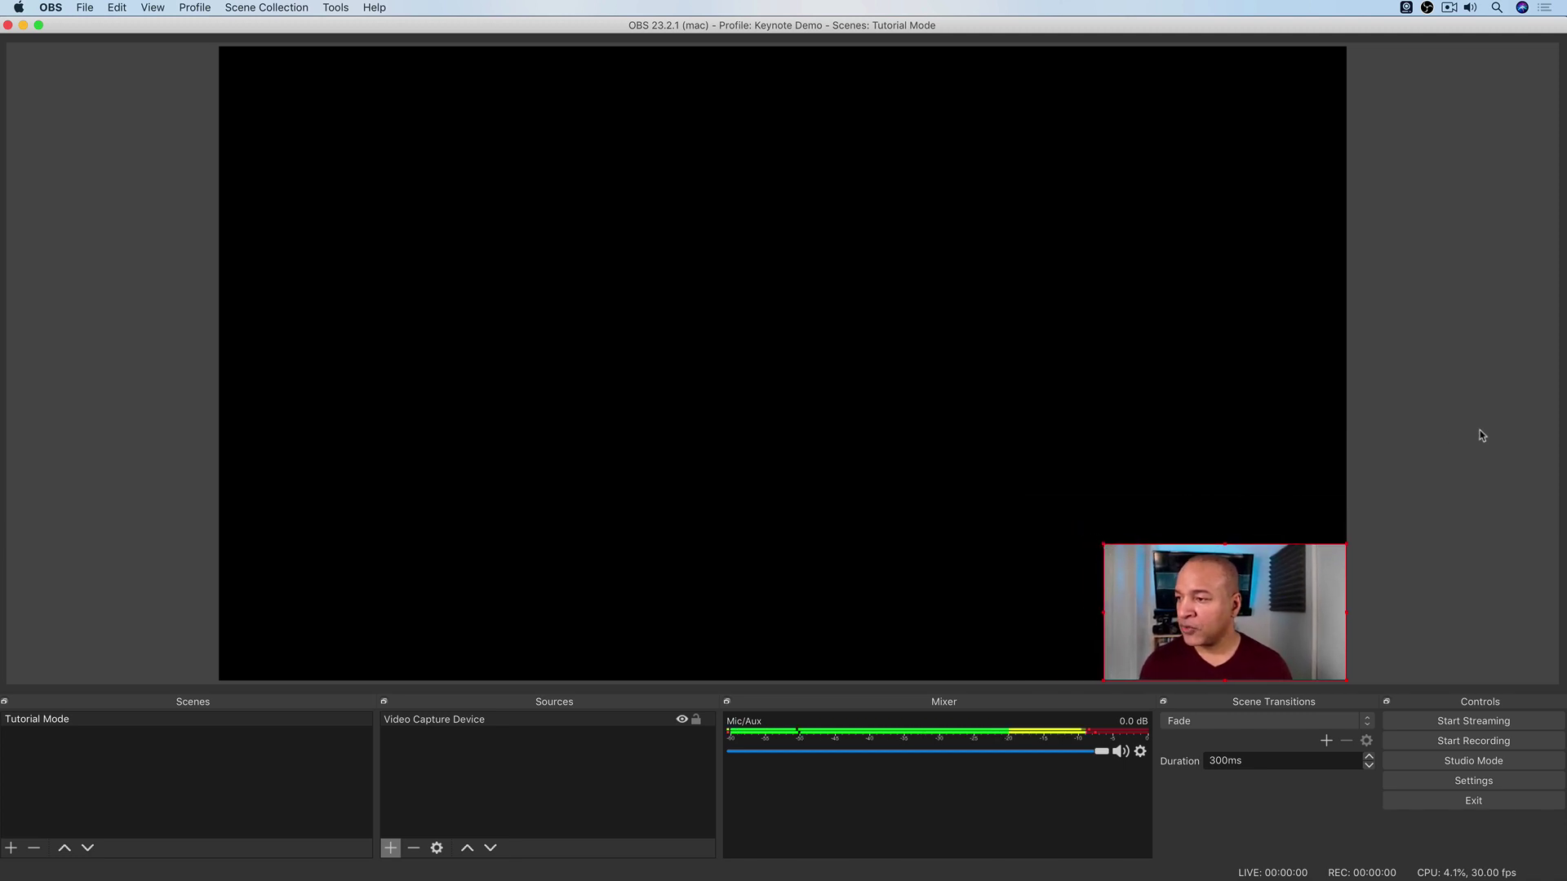
Step: Deselect the webcam and start a new Display Capture source with the default name
left_click(1369, 418)
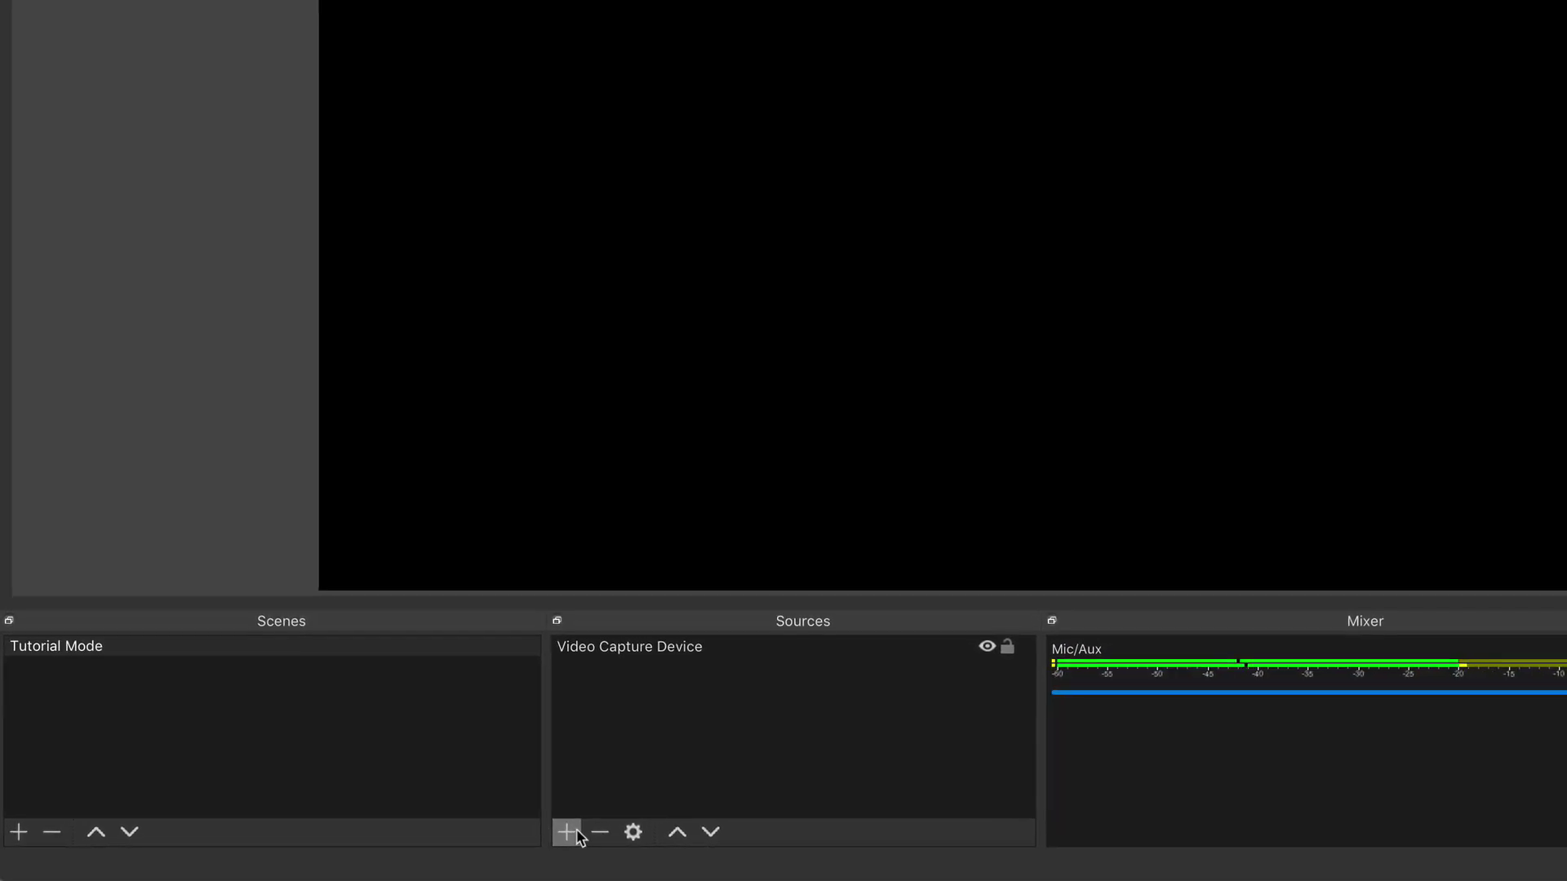
left_click(569, 832)
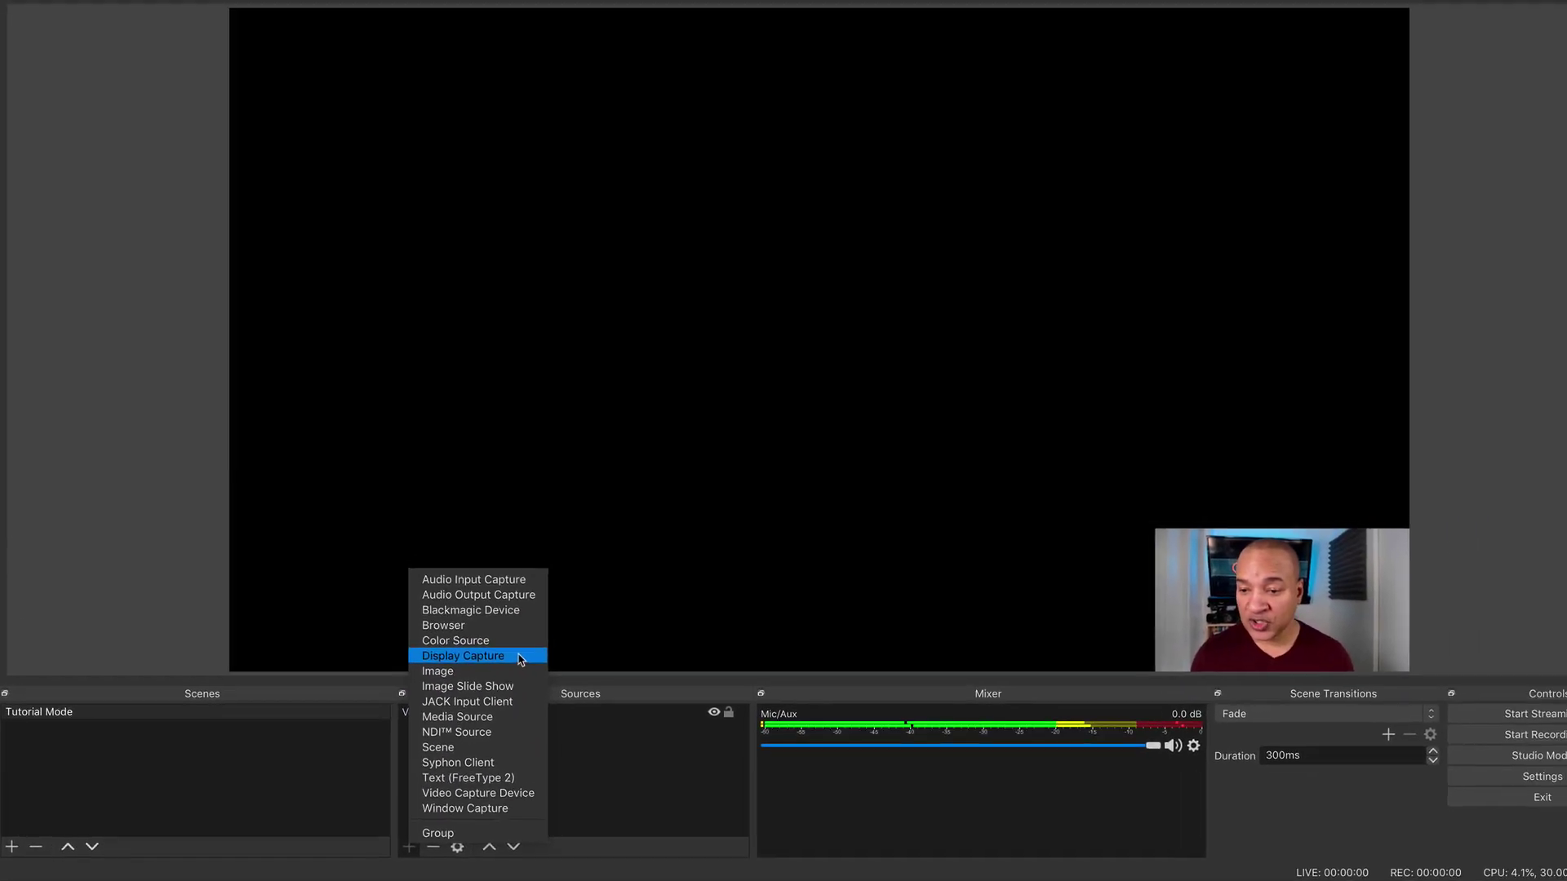
left_click(519, 659)
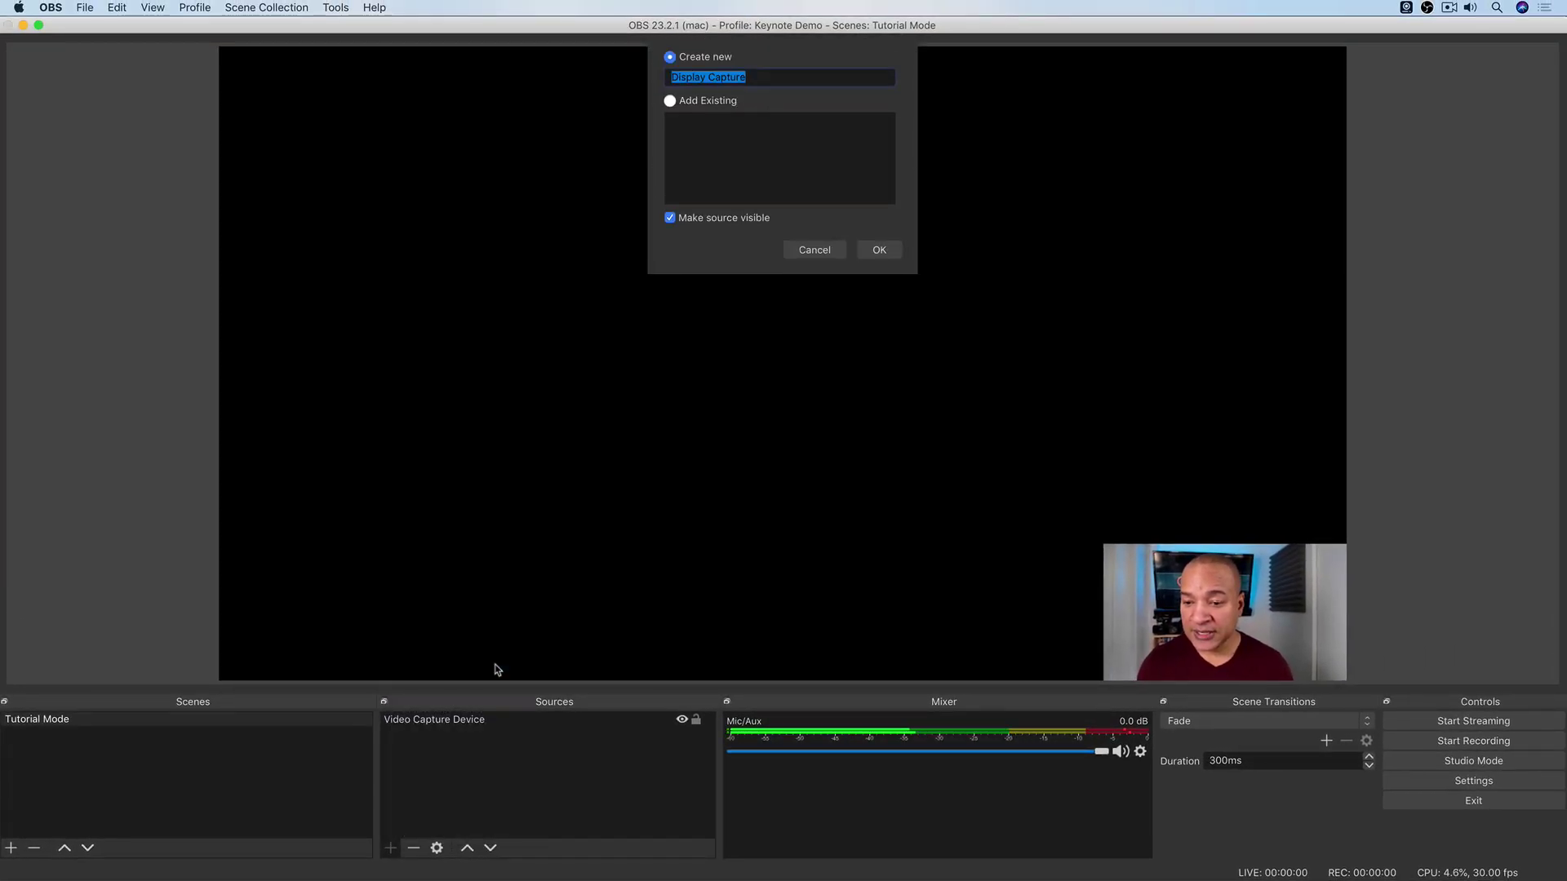
Step: Create the Display Capture source on display 1 with Show Cursor turned off
left_click(880, 250)
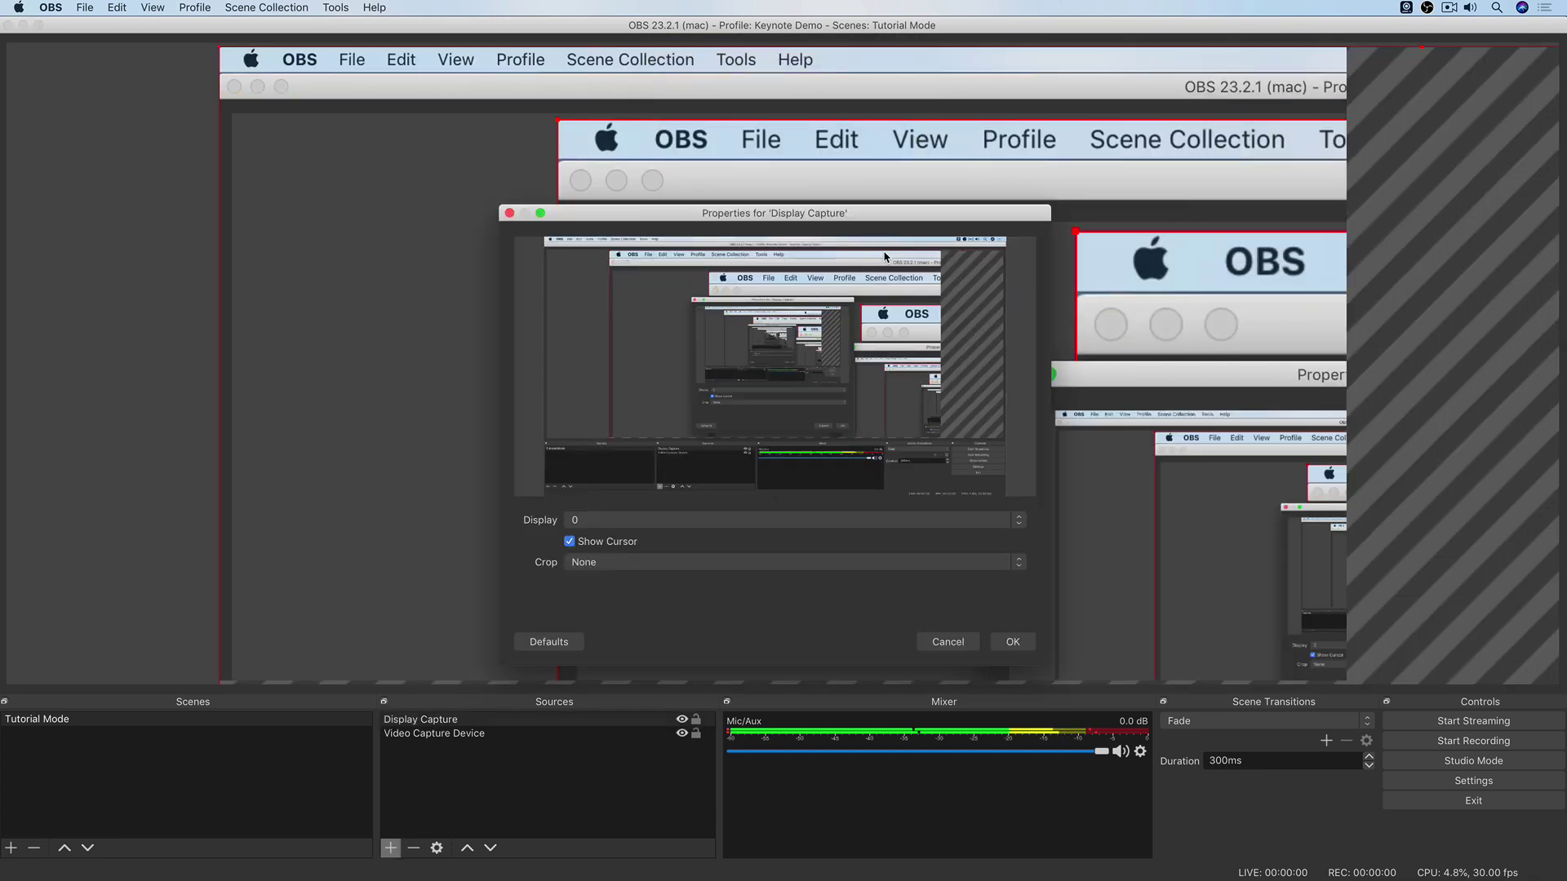
left_click_drag(889, 214, 833, 169)
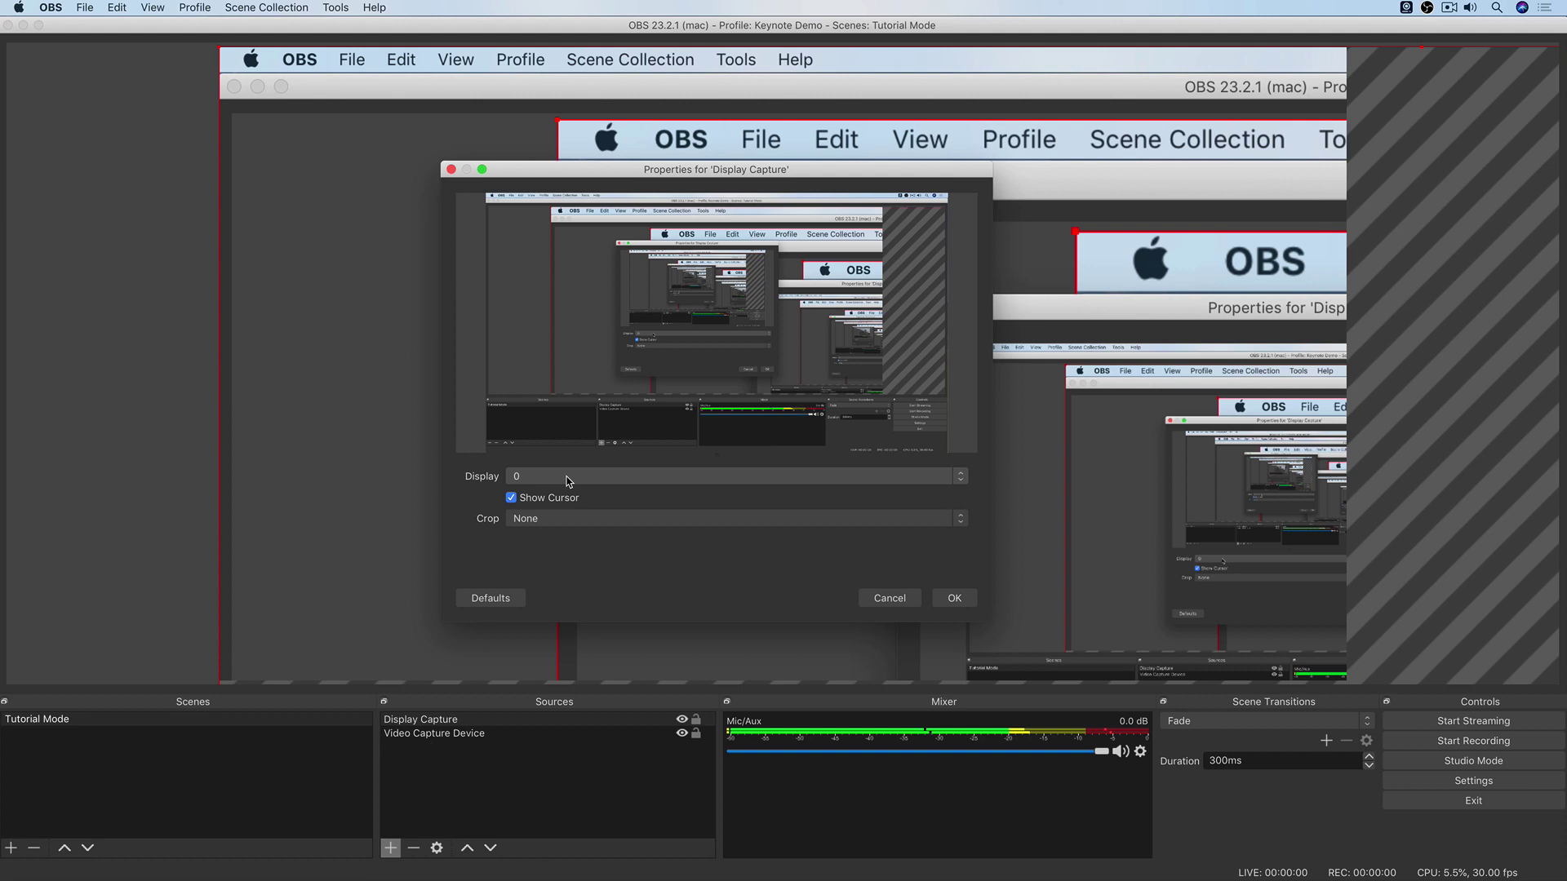
left_click(961, 479)
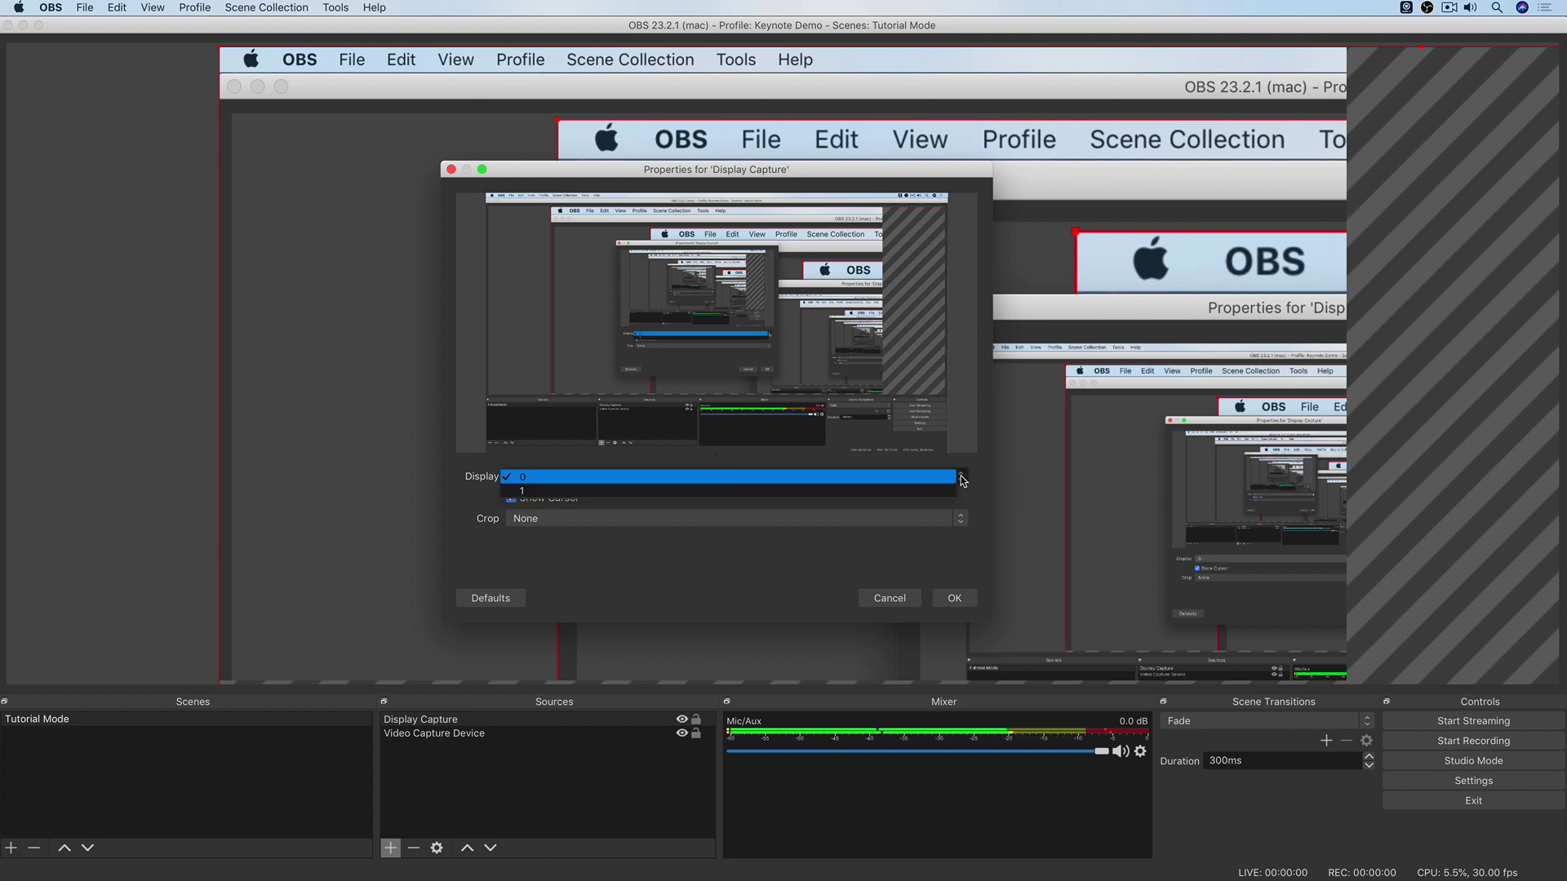
left_click(763, 492)
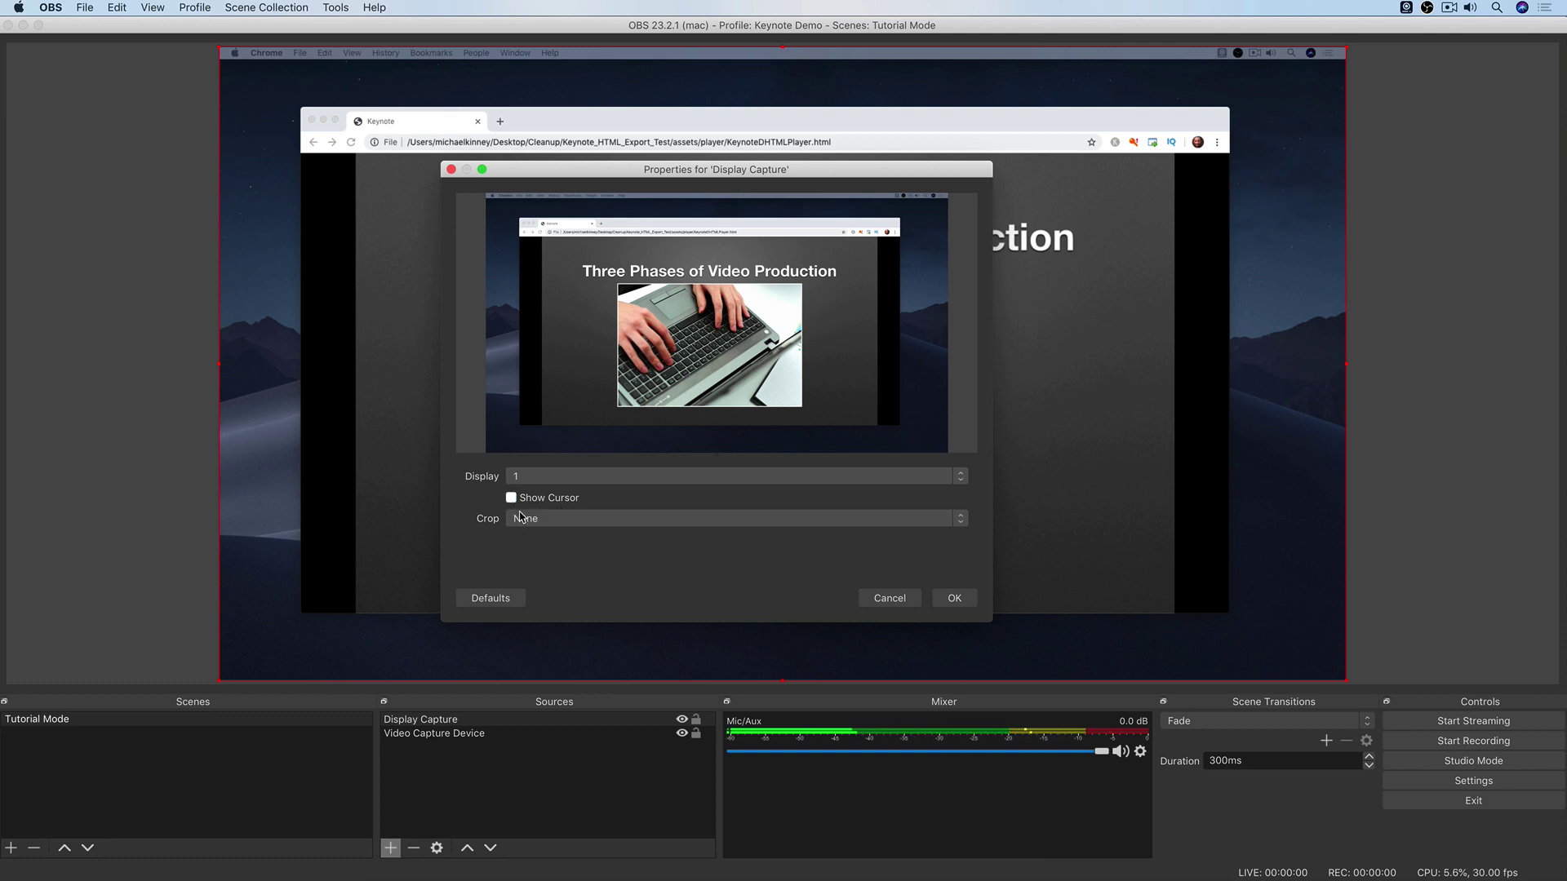
left_click(955, 599)
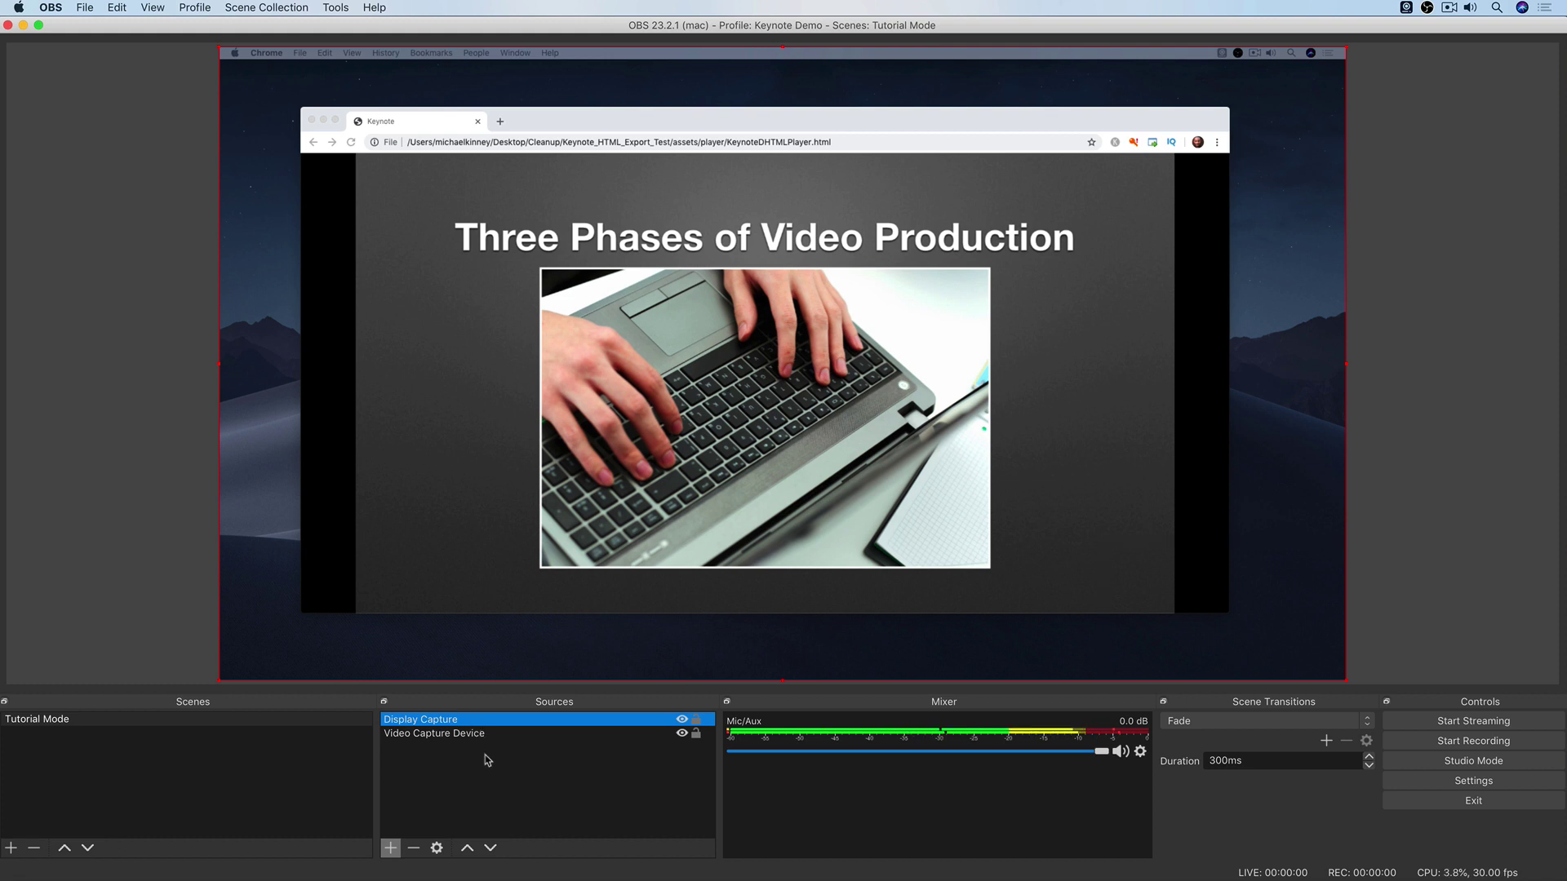
Step: Move Display Capture below Video Capture Device so the webcam shows over the slide
left_click(490, 848)
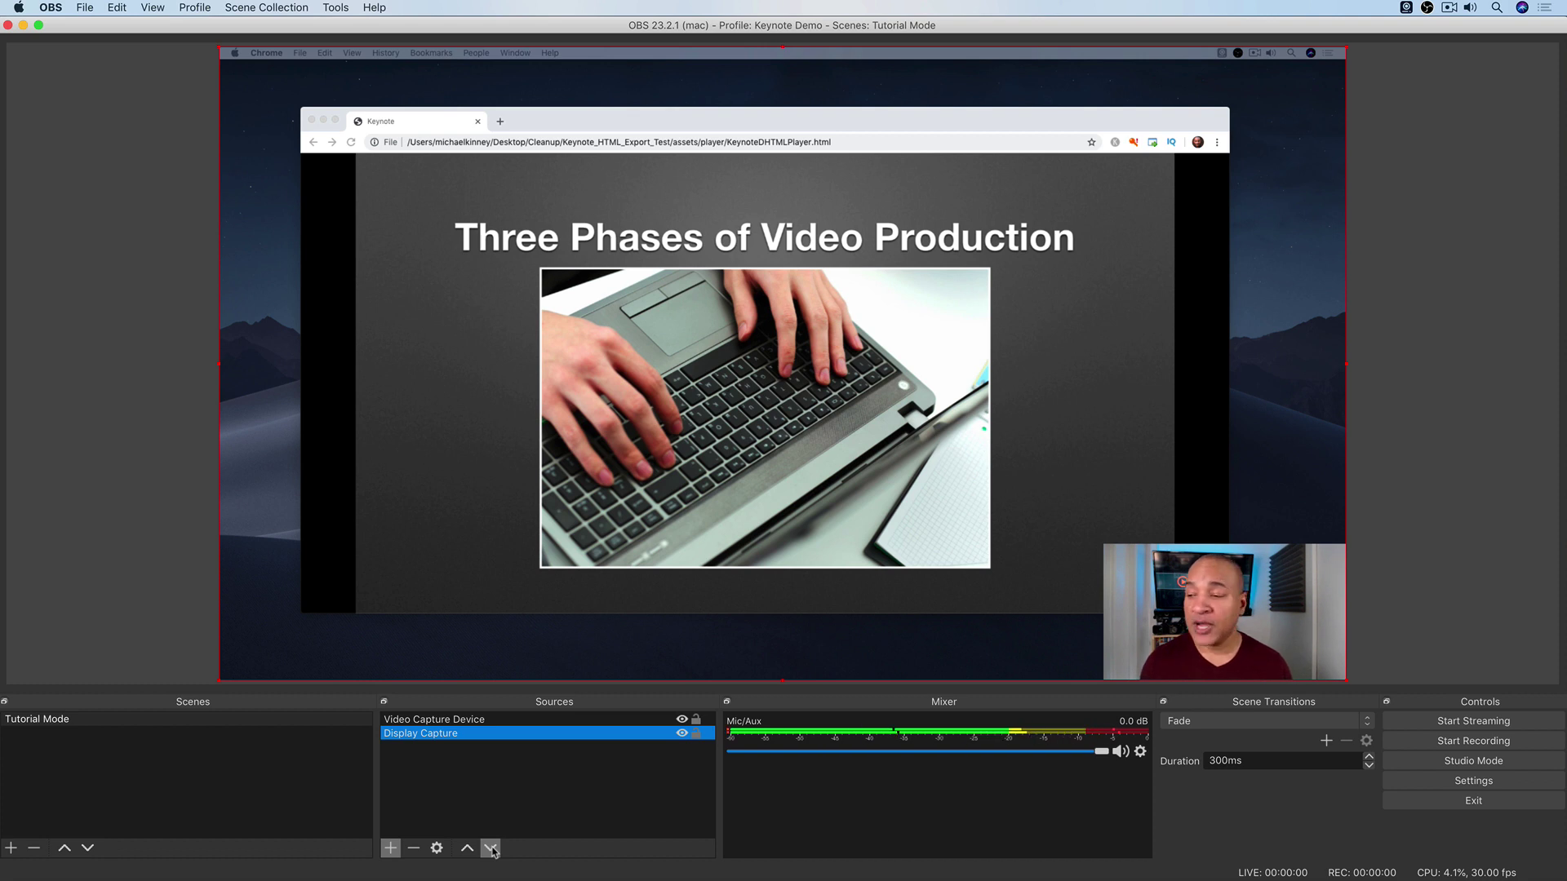
left_click(188, 456)
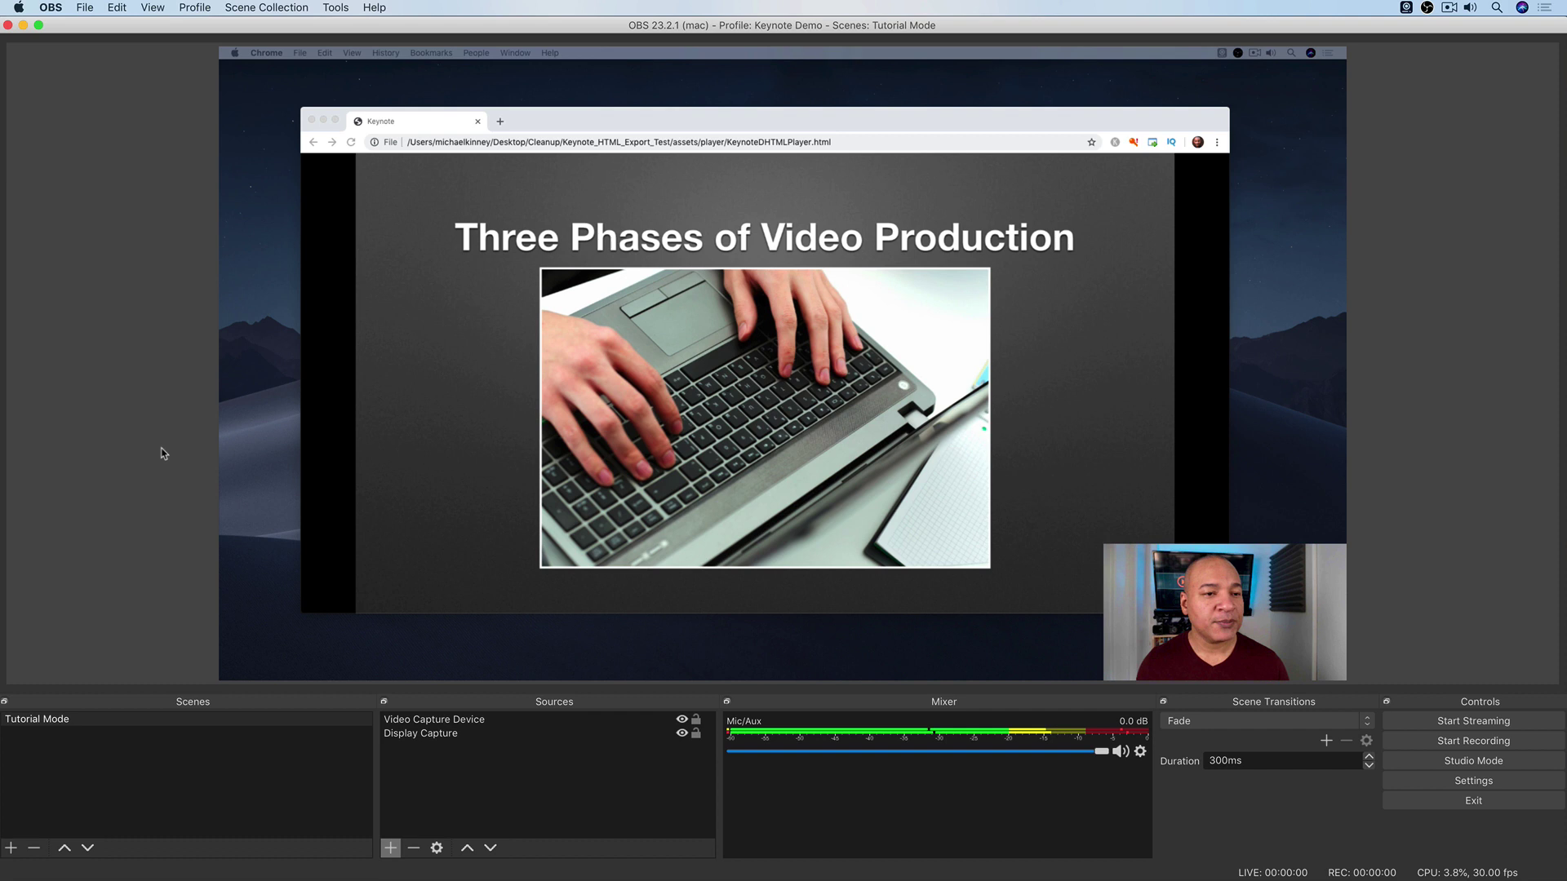
Step: Switch to Chrome and make the Keynote slideshow full screen
key("super+Tab")
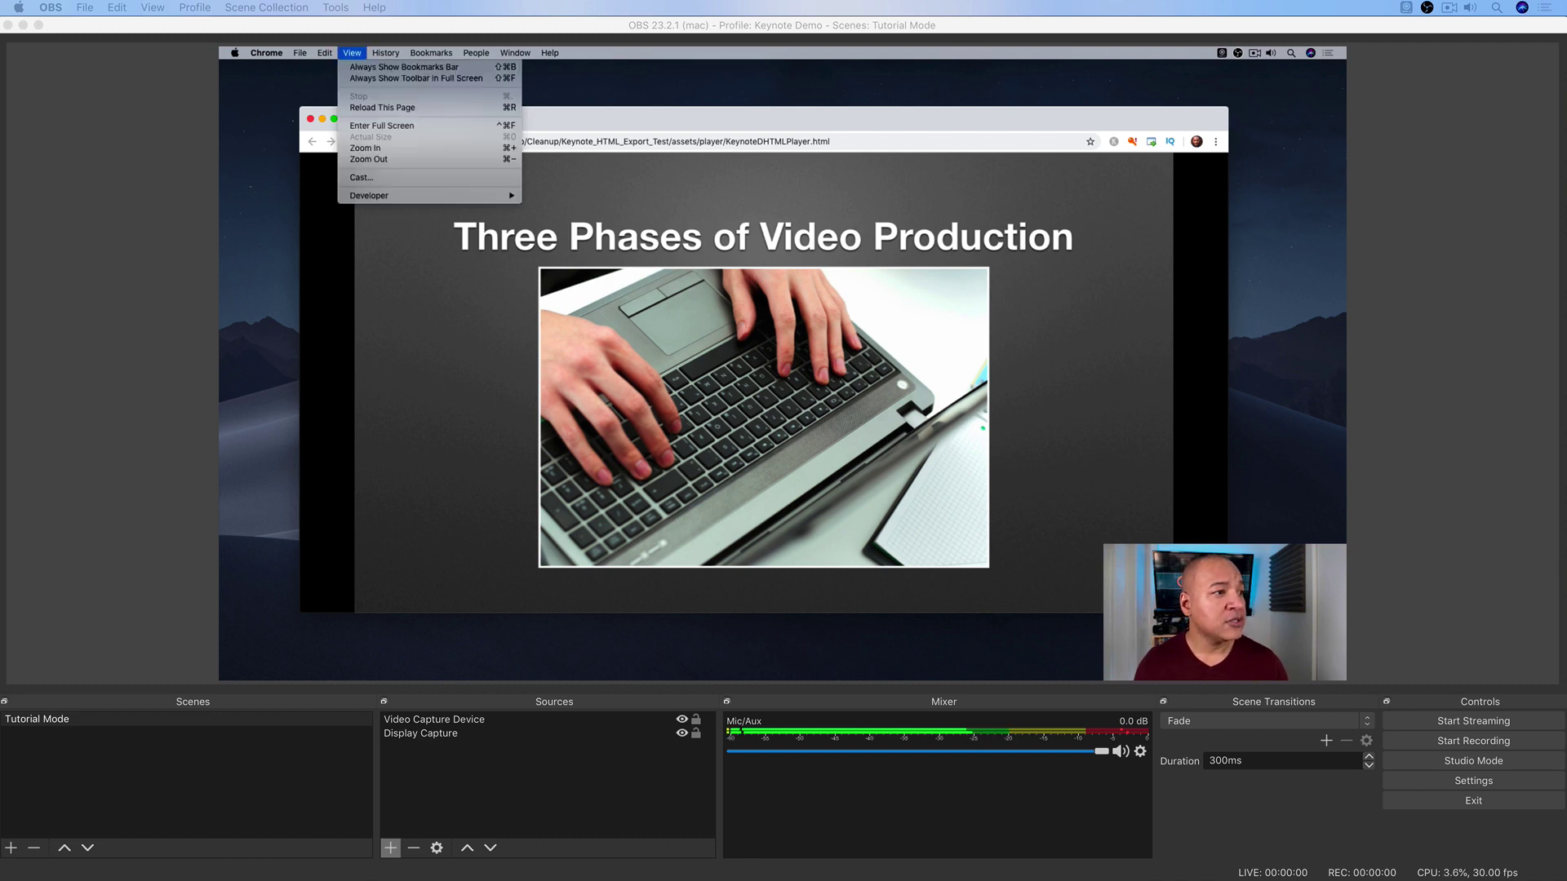
key("Return")
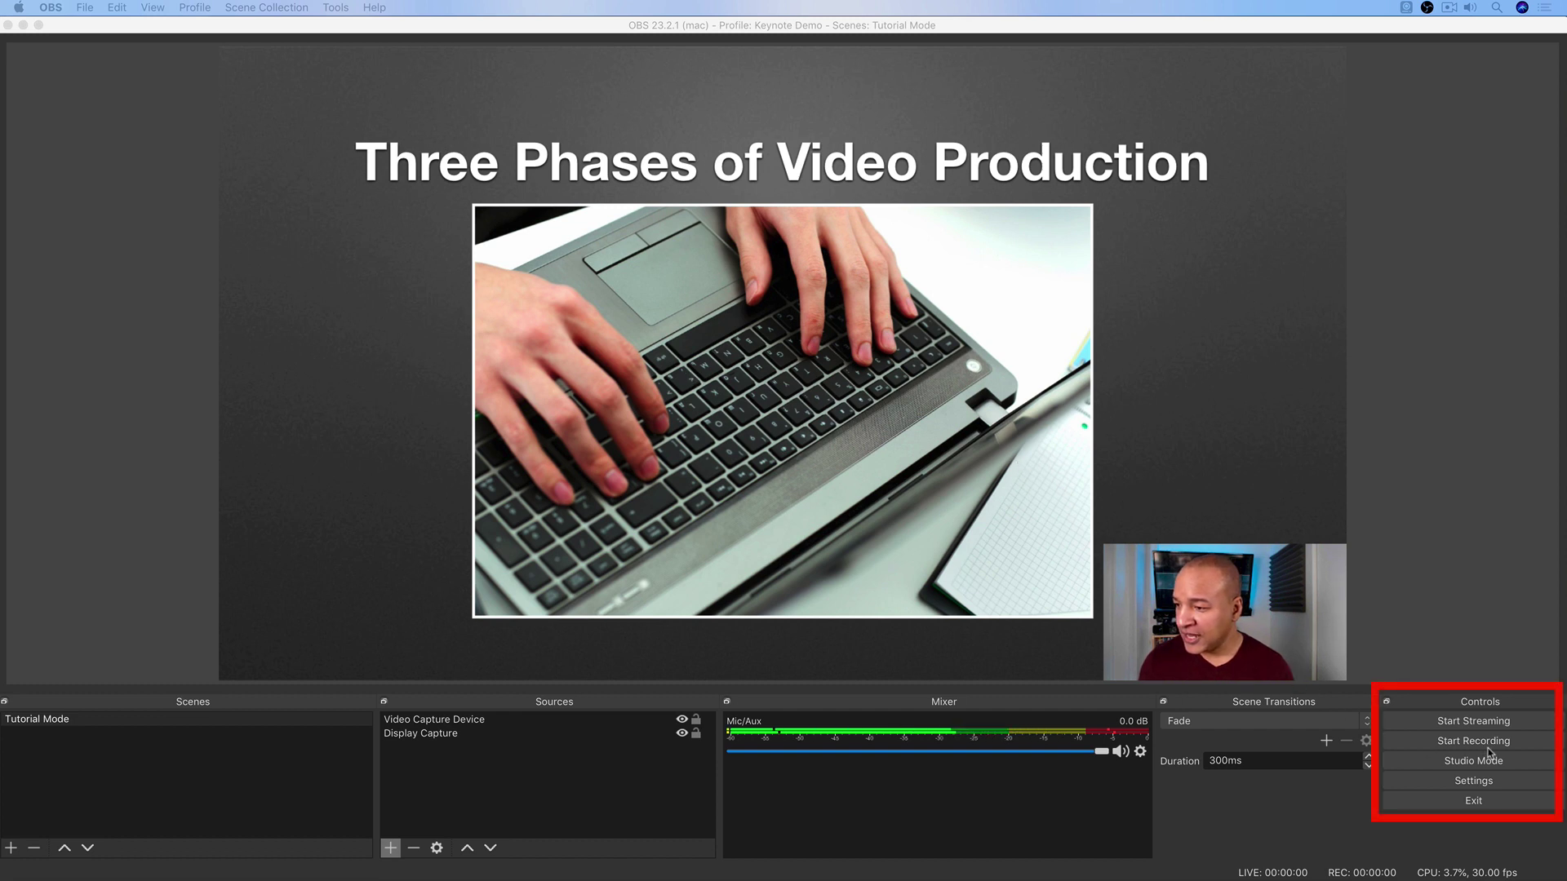
Step: Start recording, then reveal the Pre-Production caption and shrink the laptop photo
left_click(1513, 742)
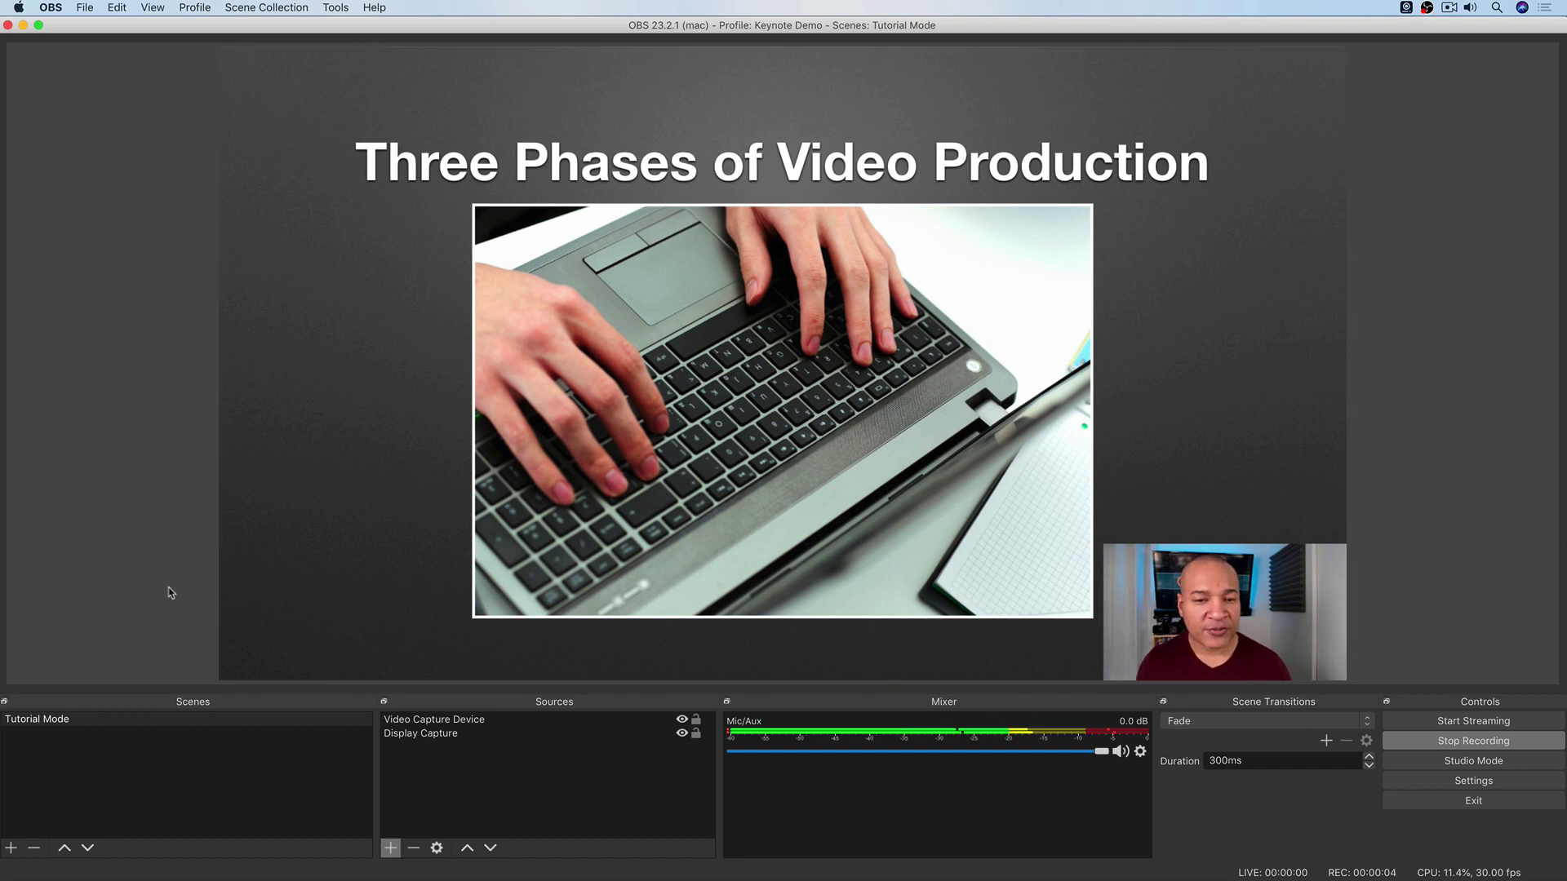
key("super+Tab")
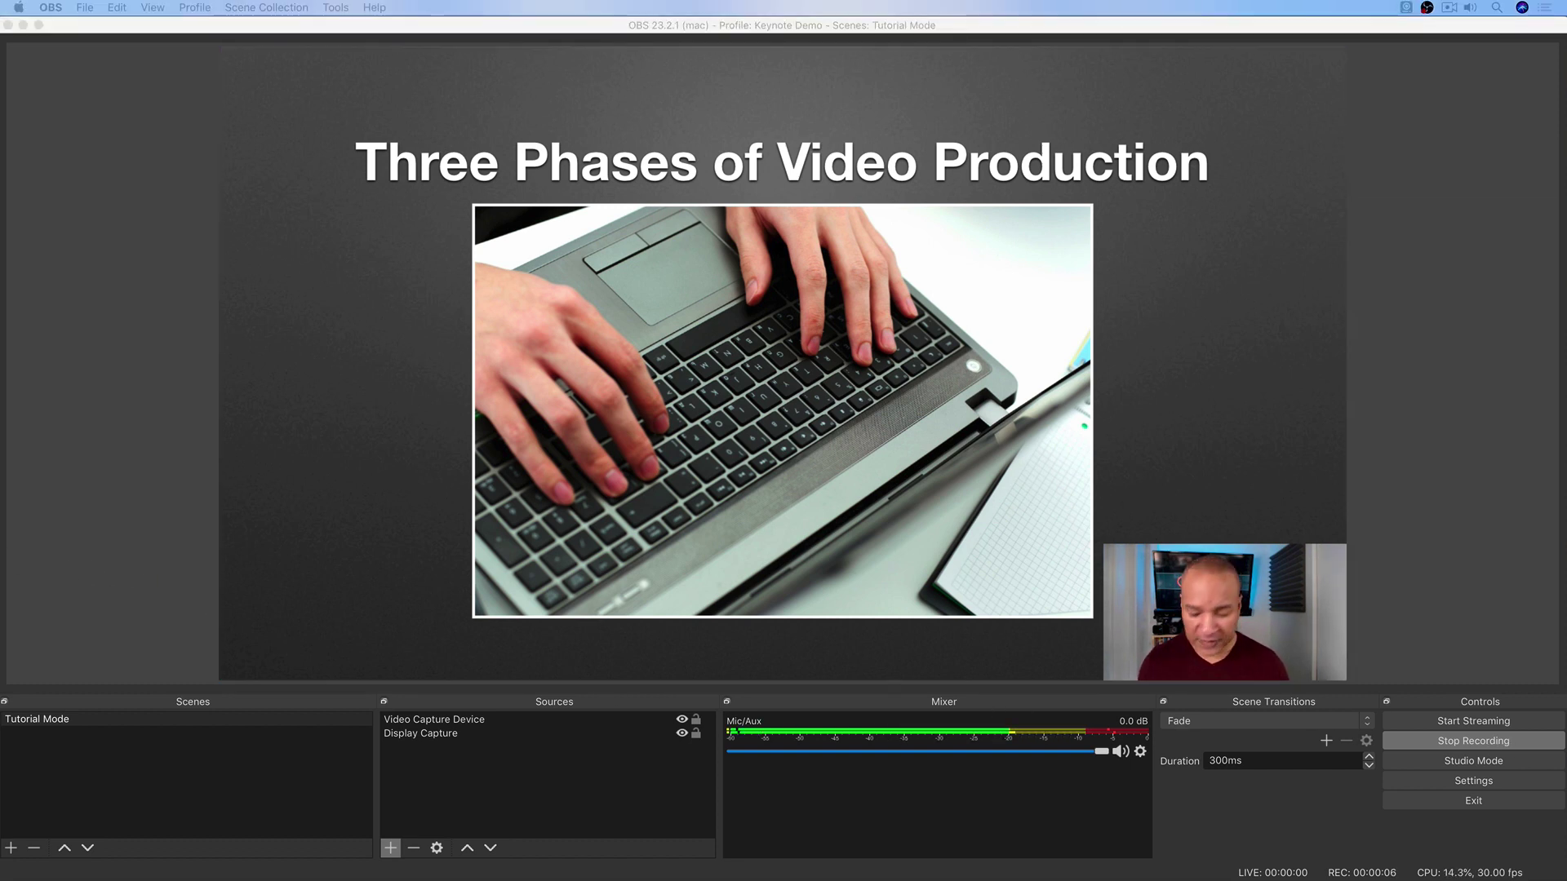
key("Right")
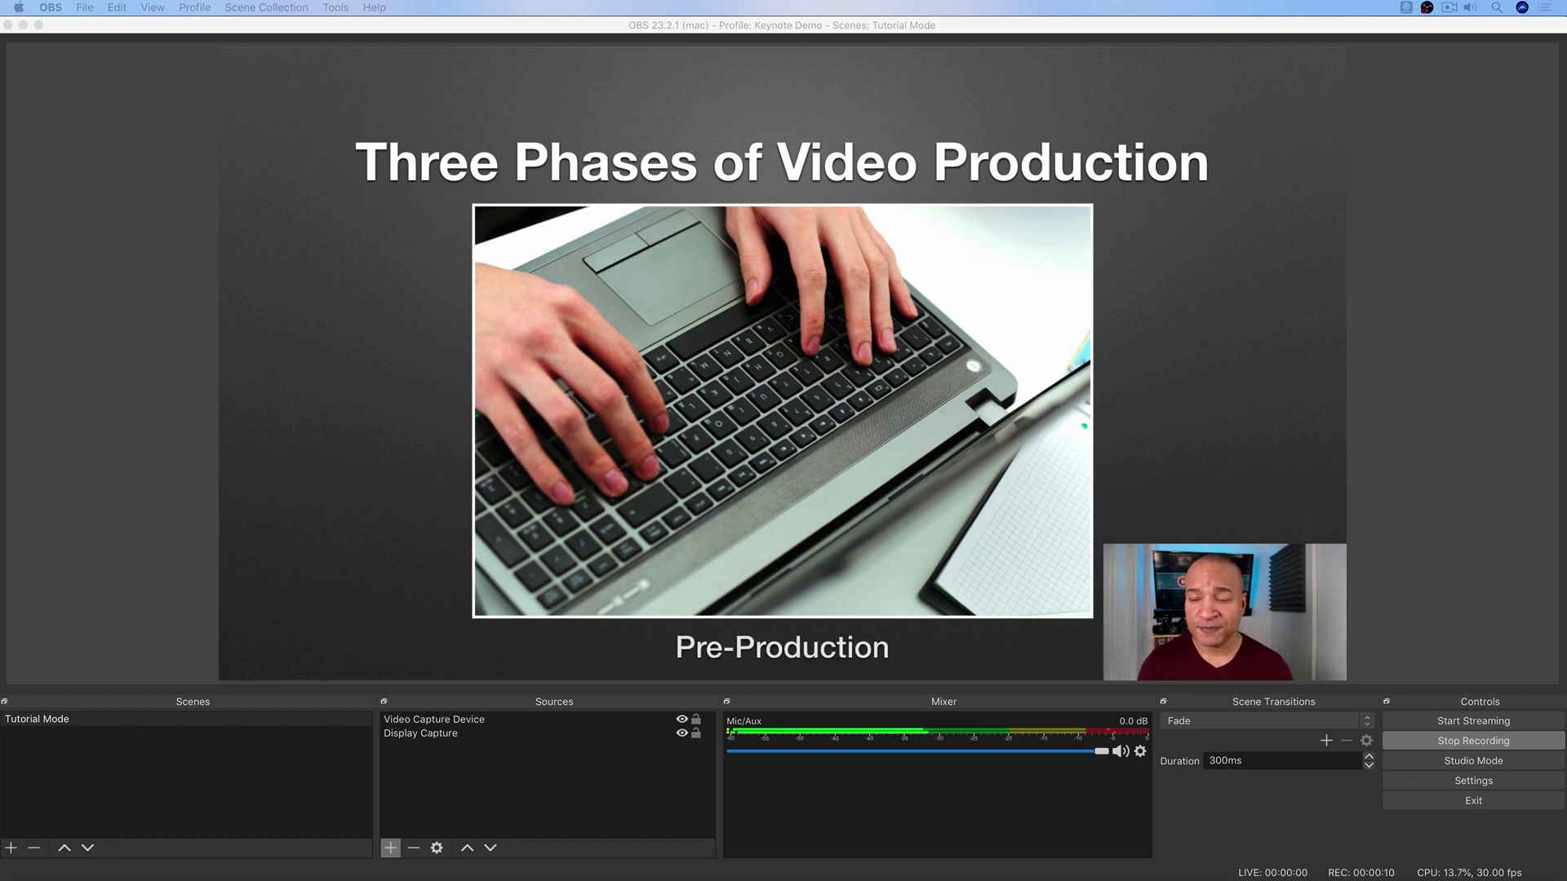
key("Right")
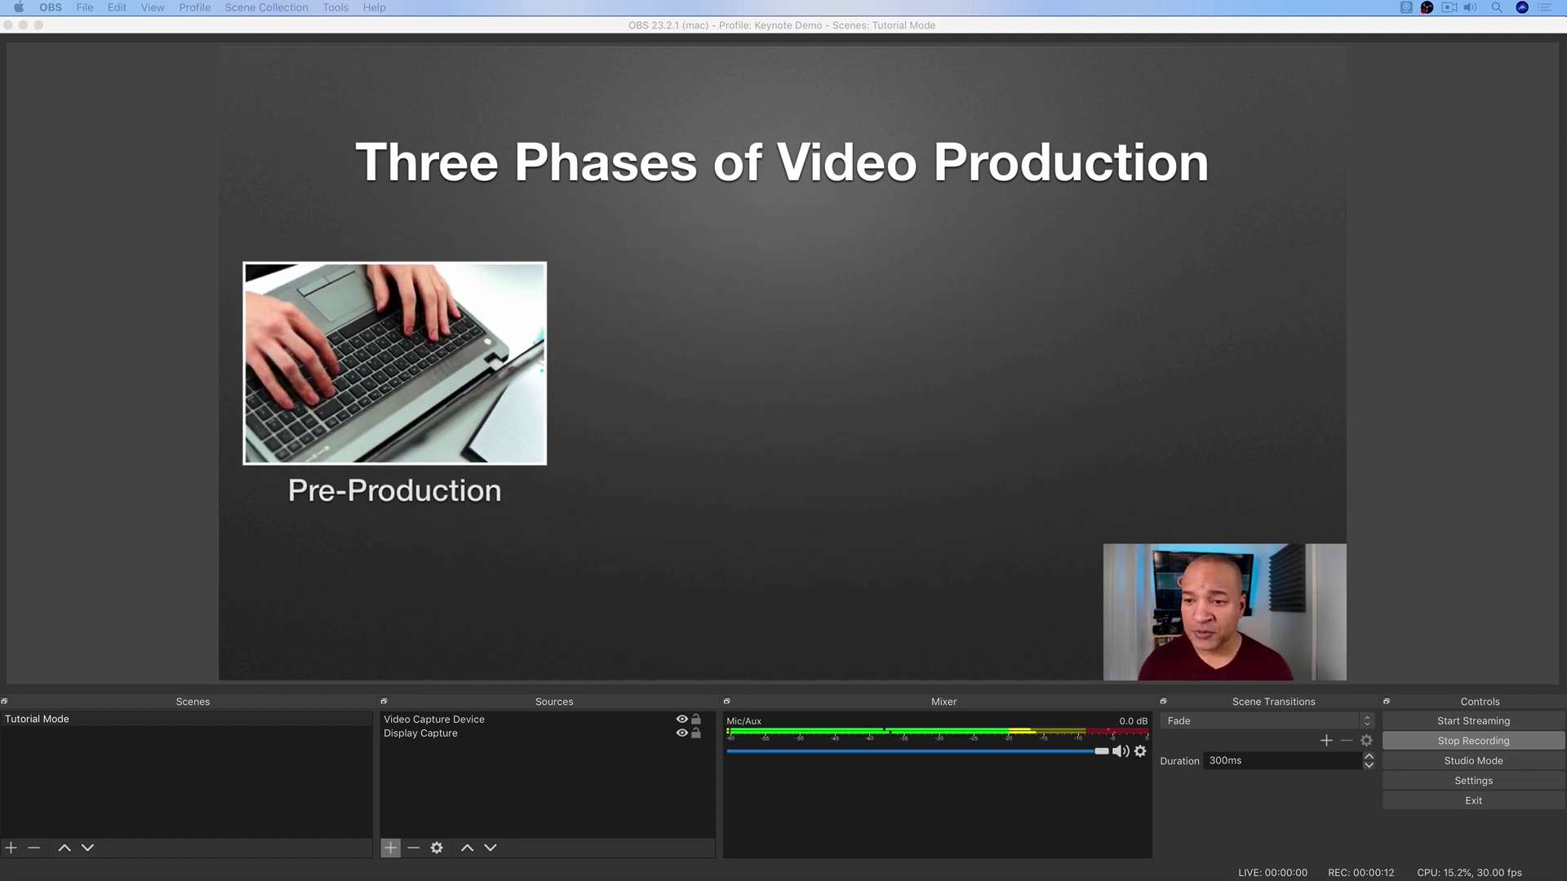
Step: Build in the Production and Post-Production photos, captions and arrow, then stop recording
key("Right")
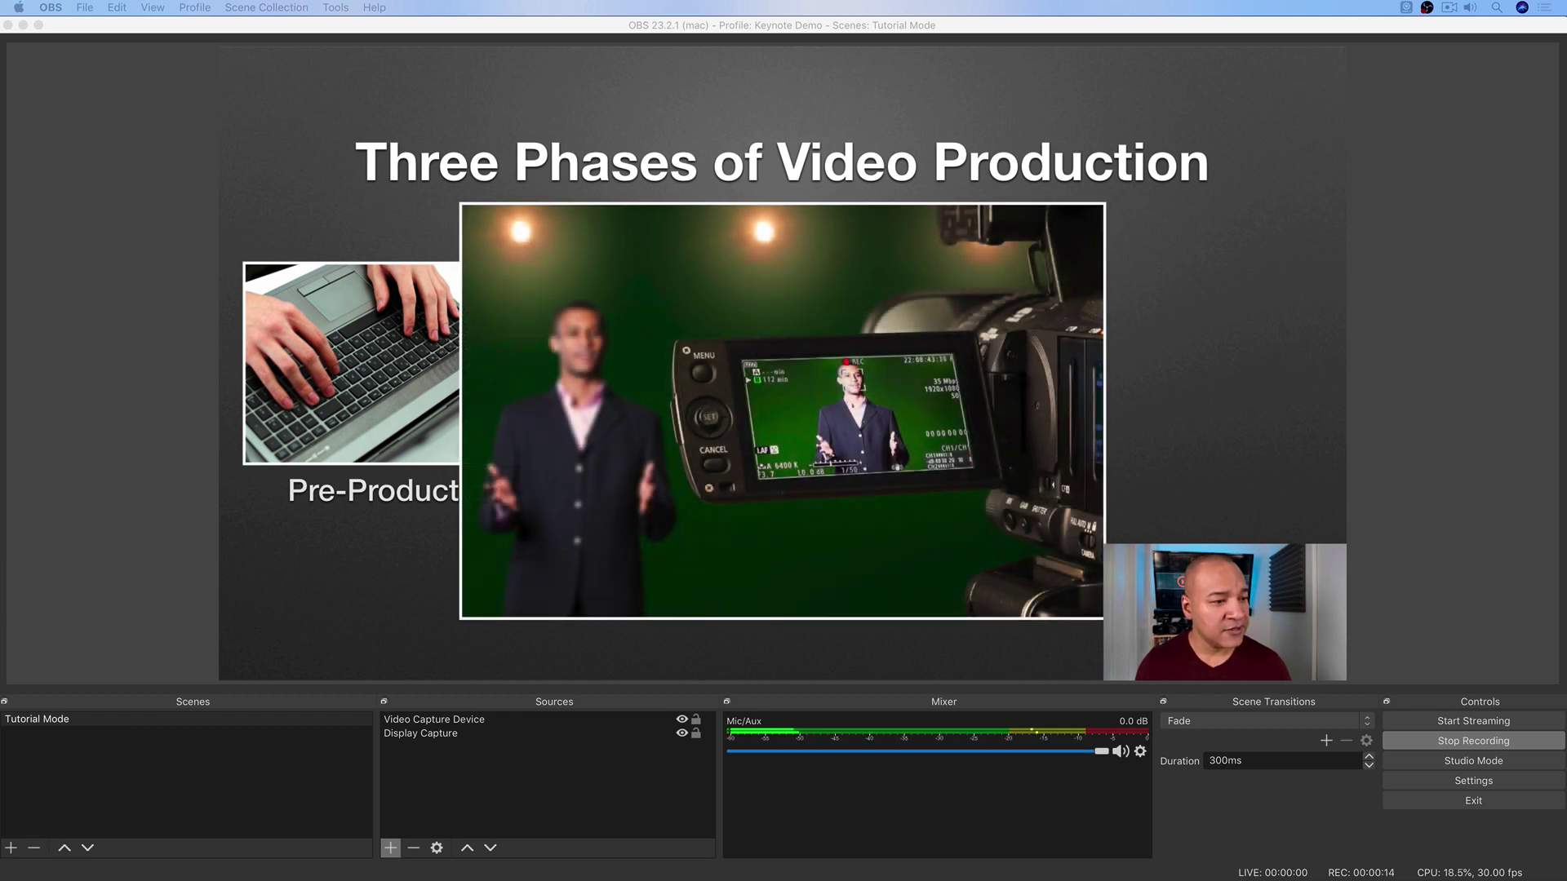
key("Right")
key("Right")
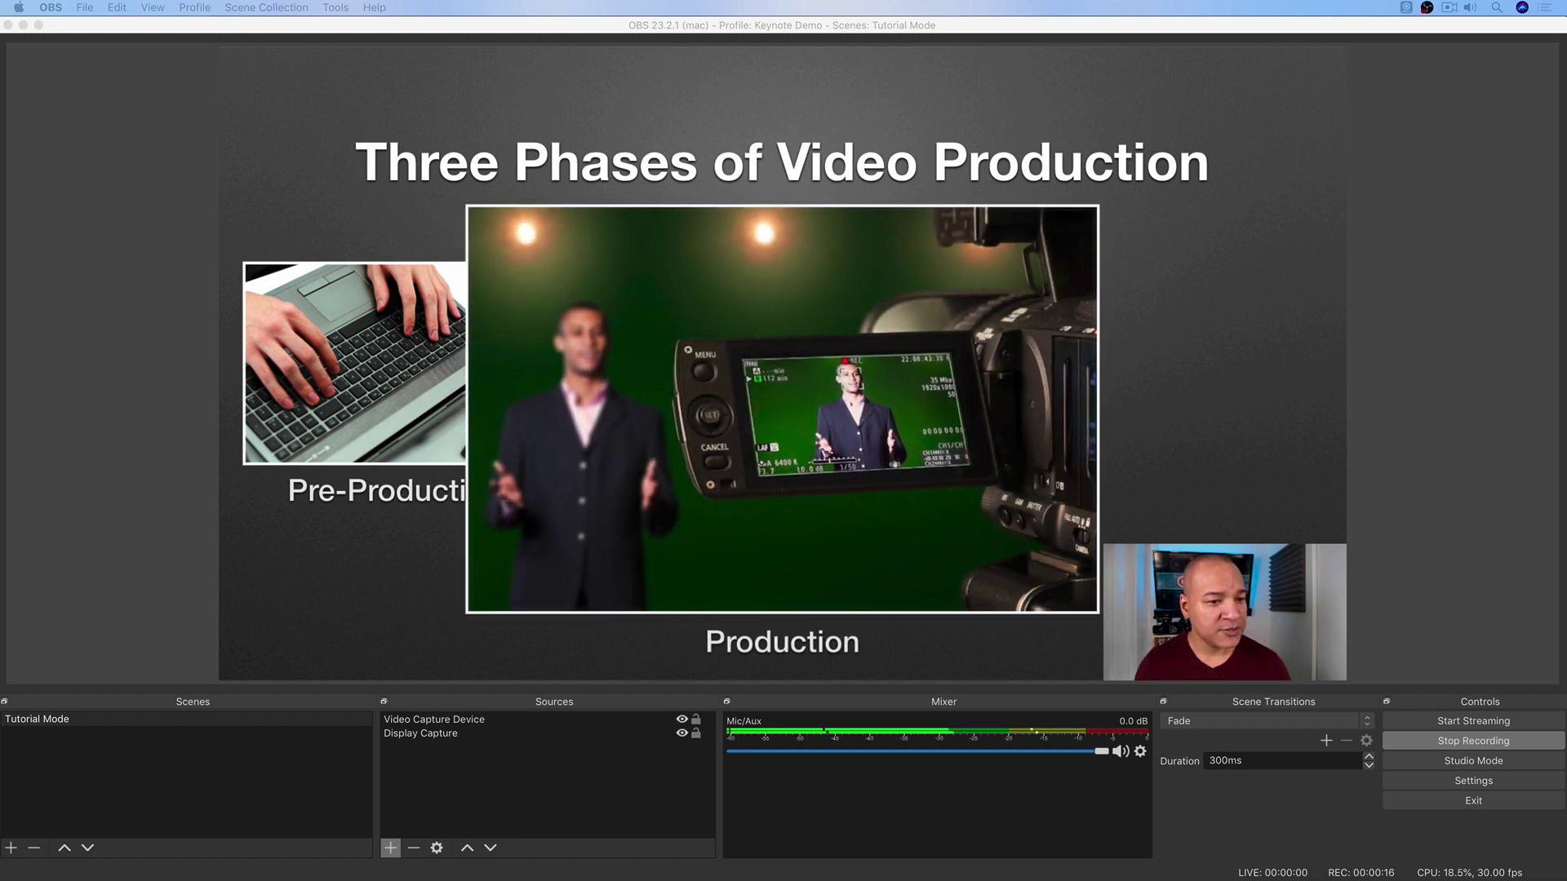
key("Right")
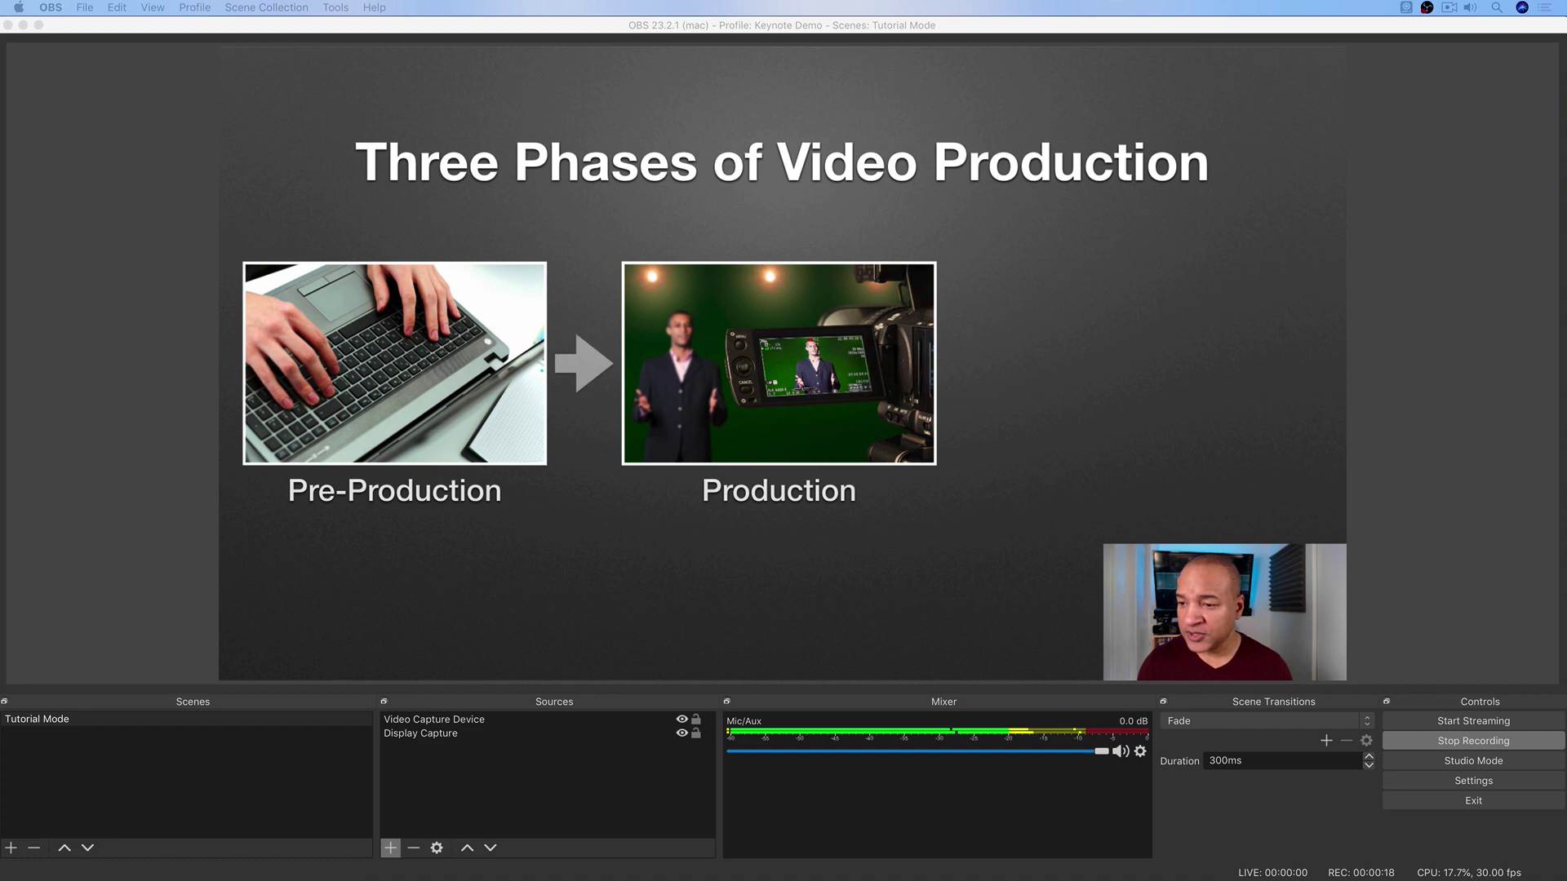
key("Right")
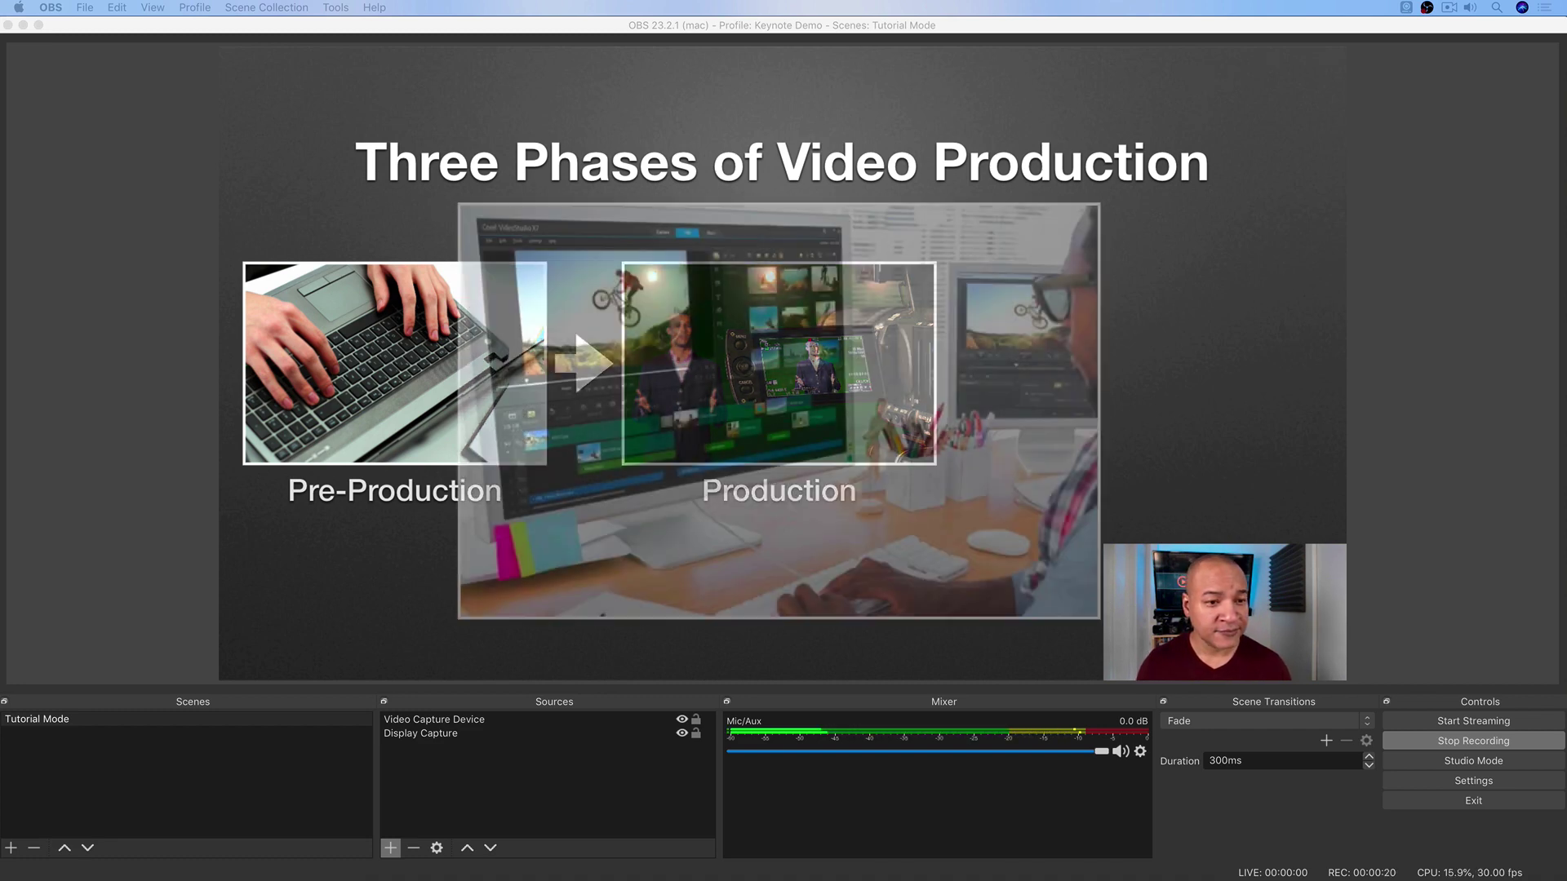
key("Right")
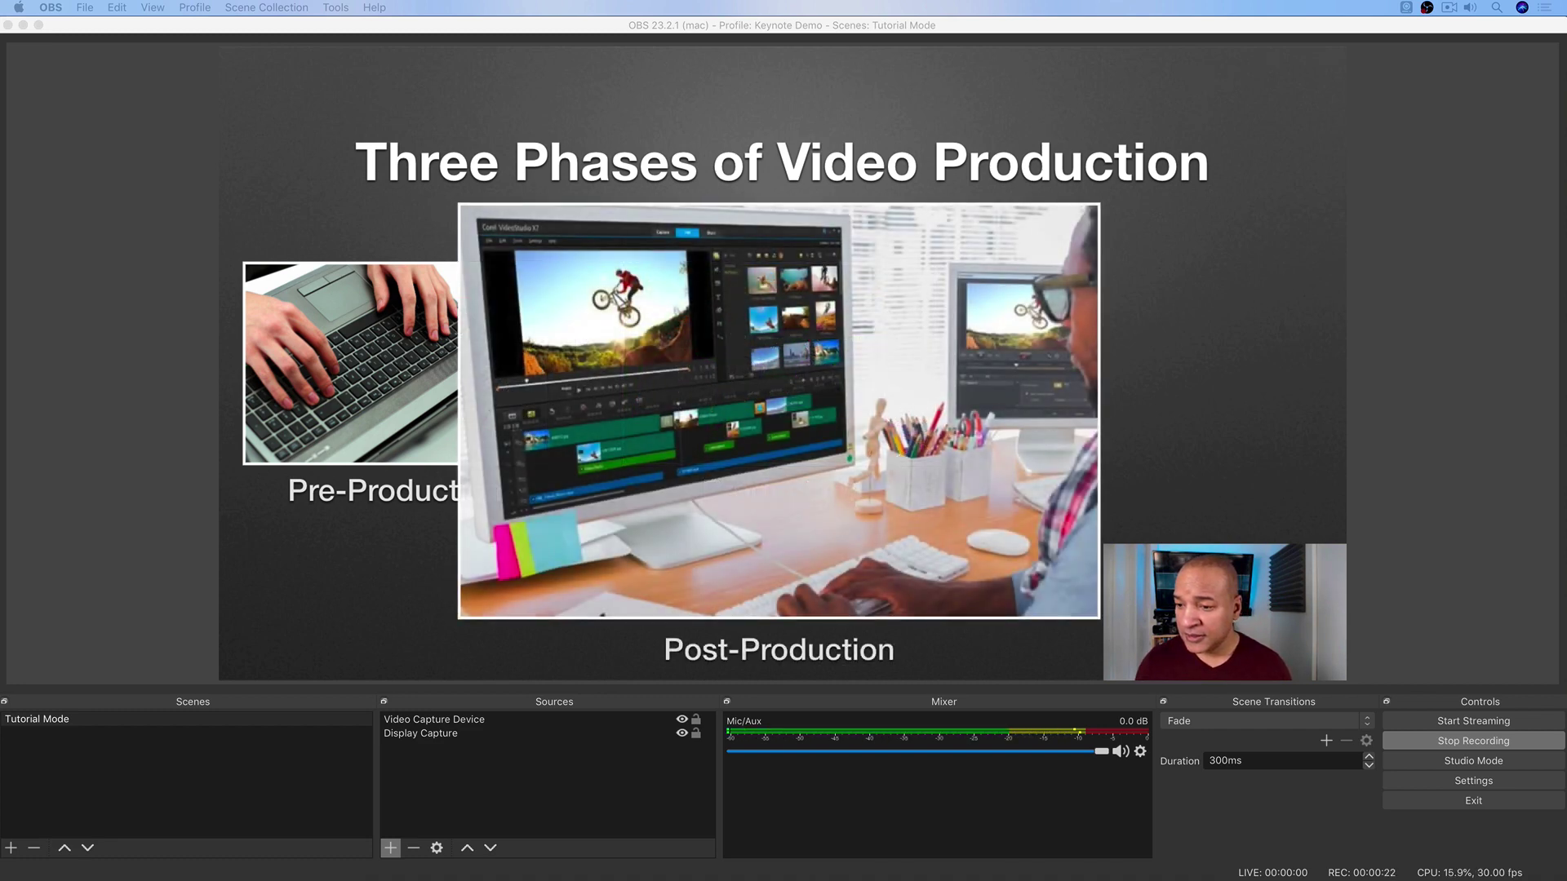
key("Right")
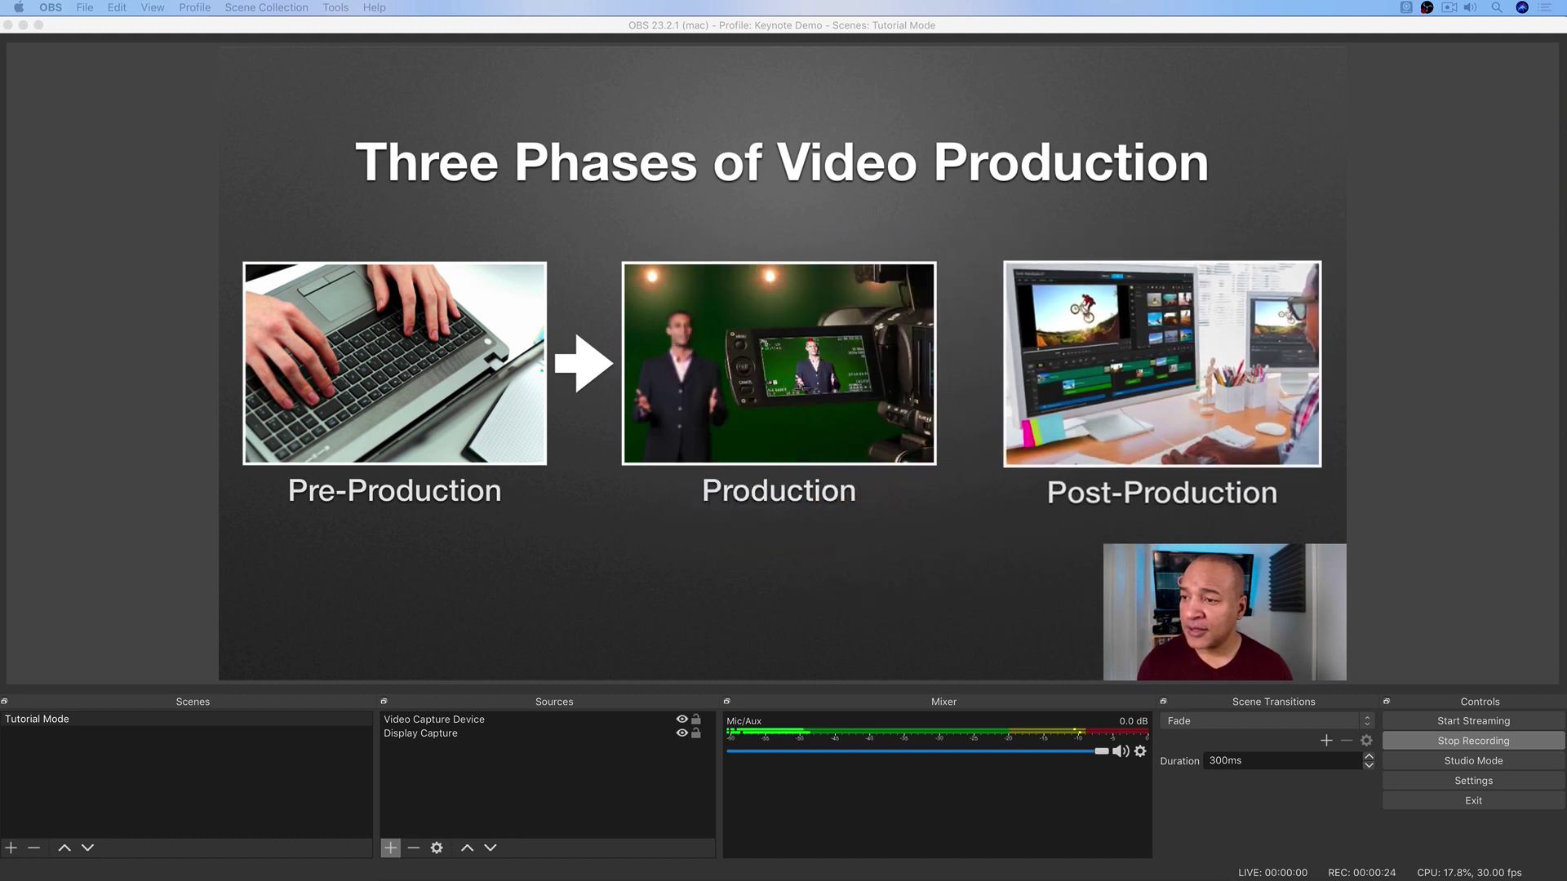
key("Right")
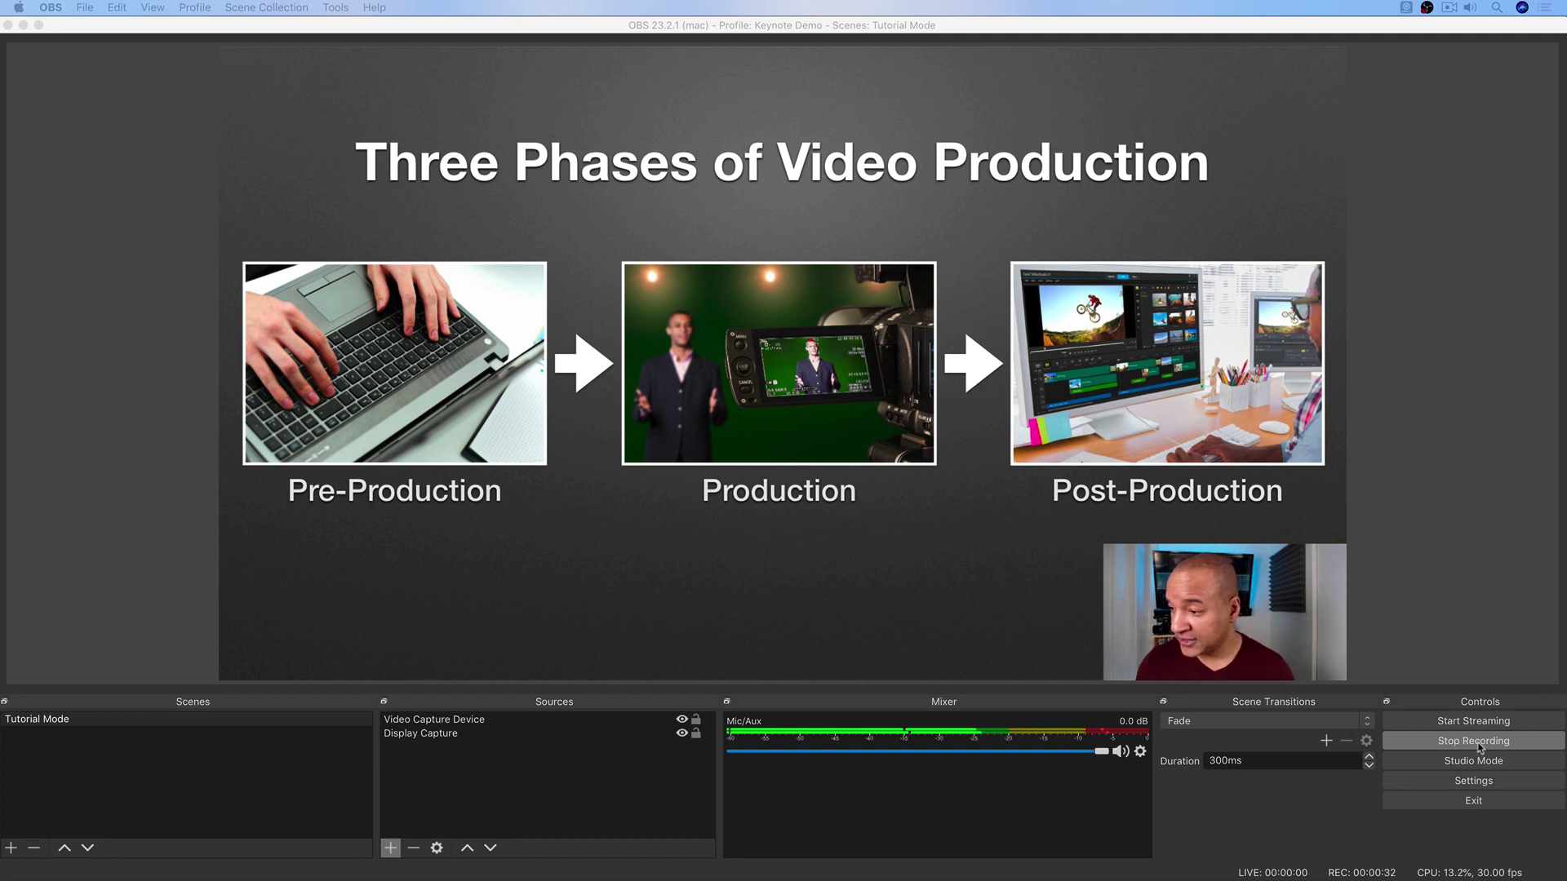
left_click(1509, 743)
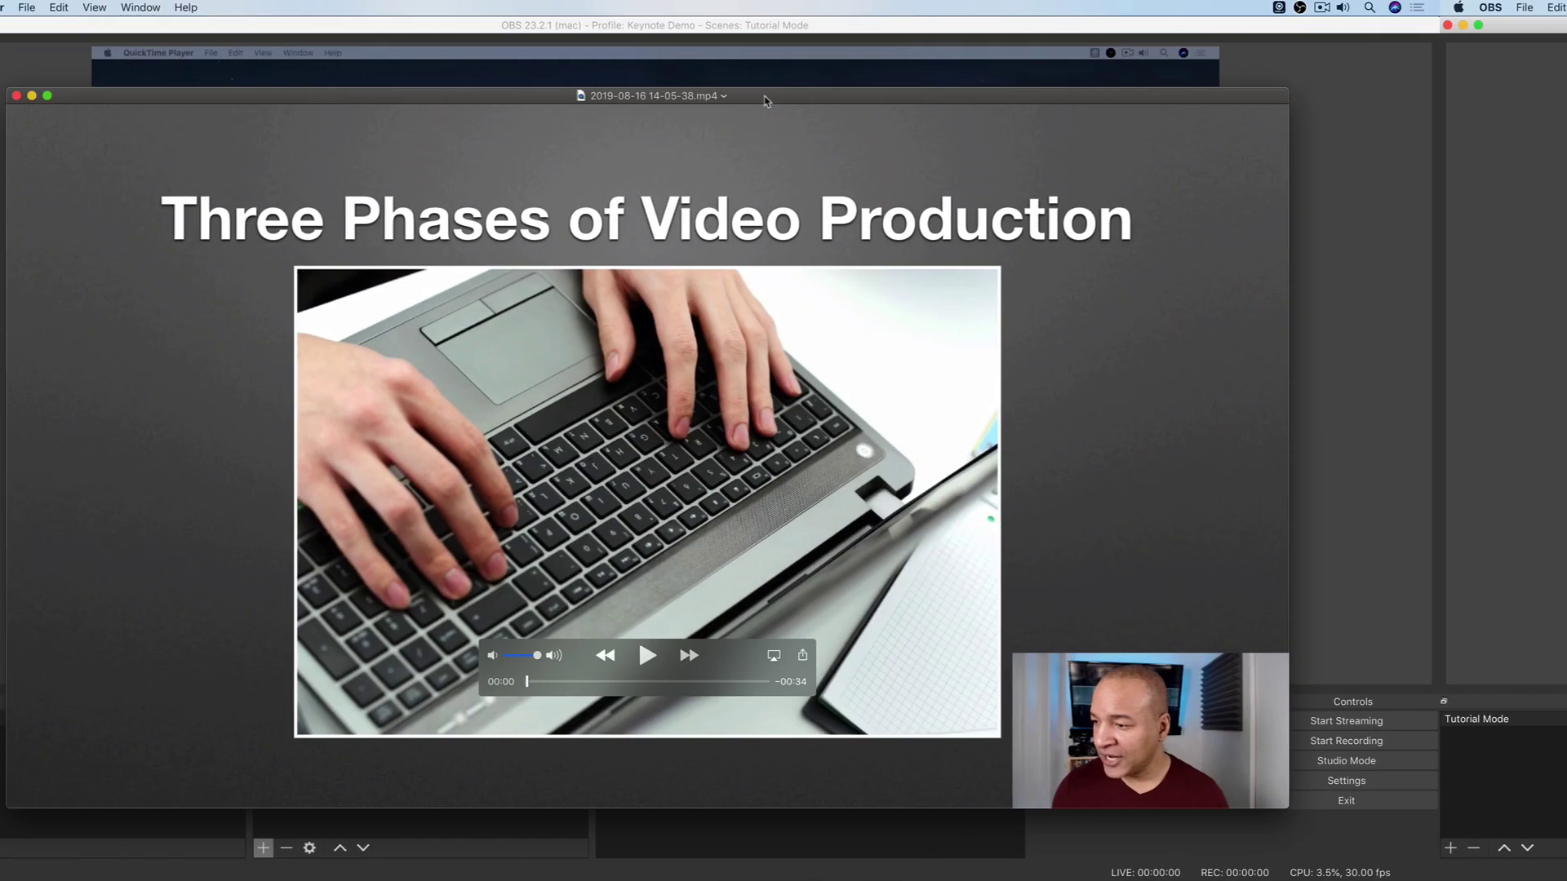
left_click_drag(760, 98, 889, 101)
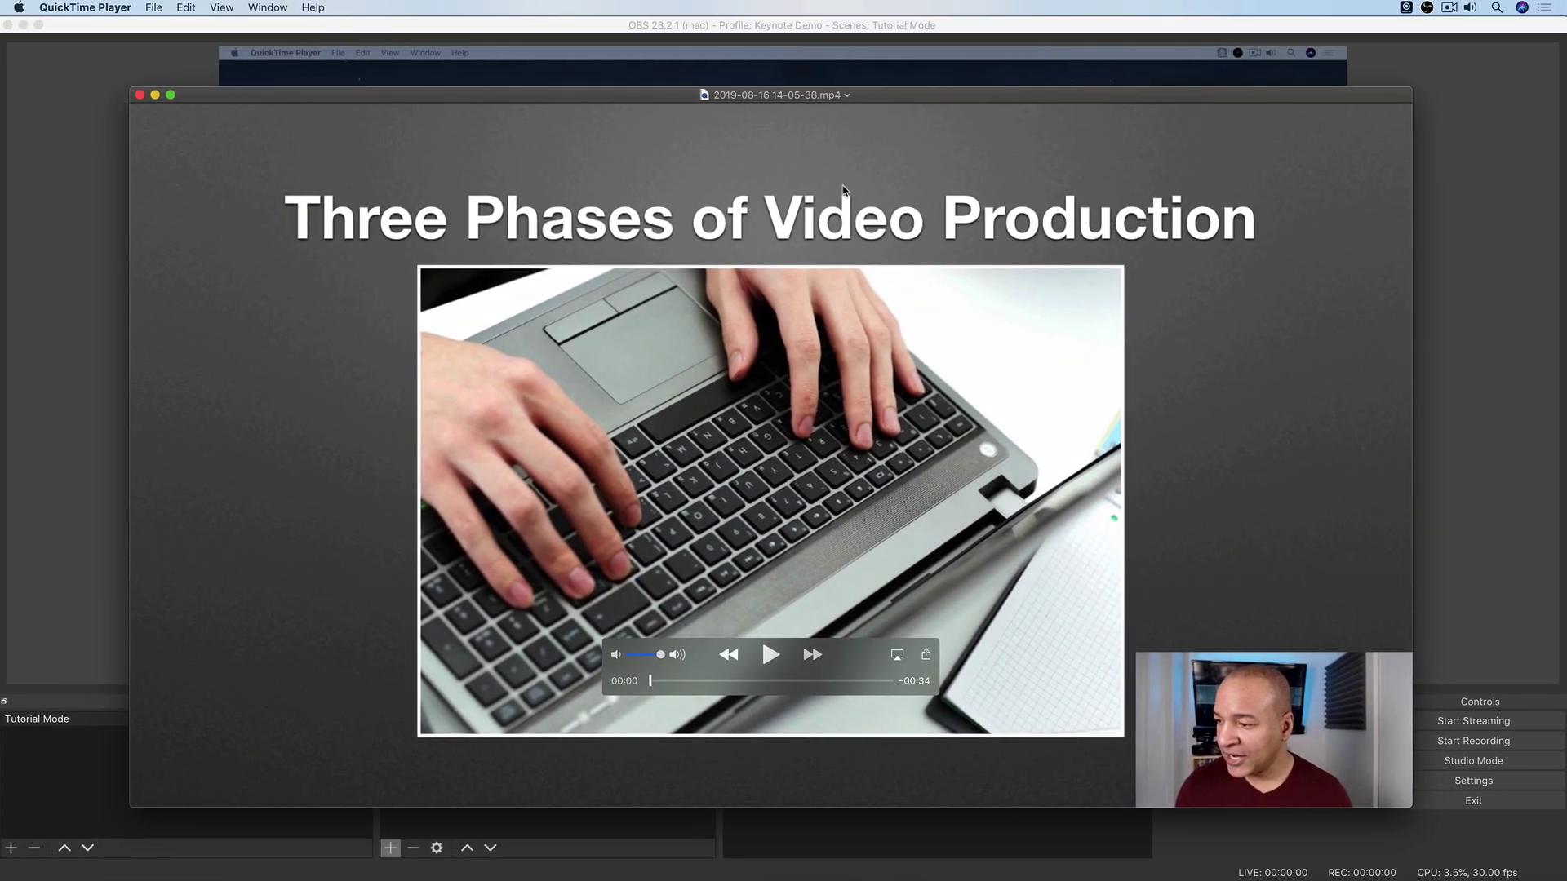